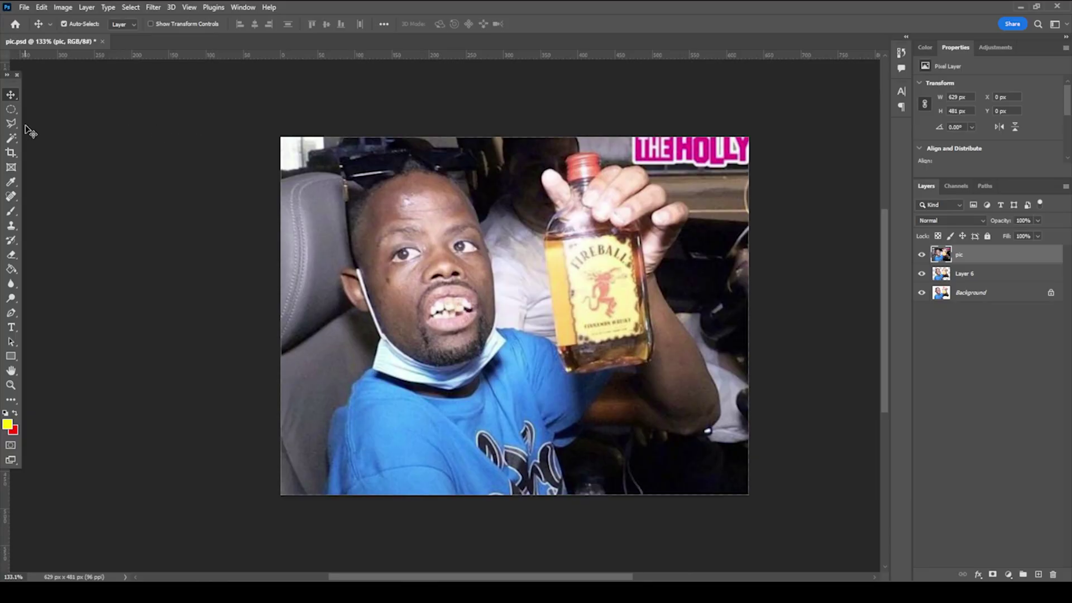
# Cut the man holding the bottle out of the photo's background with the Polygonal Lasso tool
pyautogui.click(11, 124)
pyautogui.scroll(3, 275, 502)
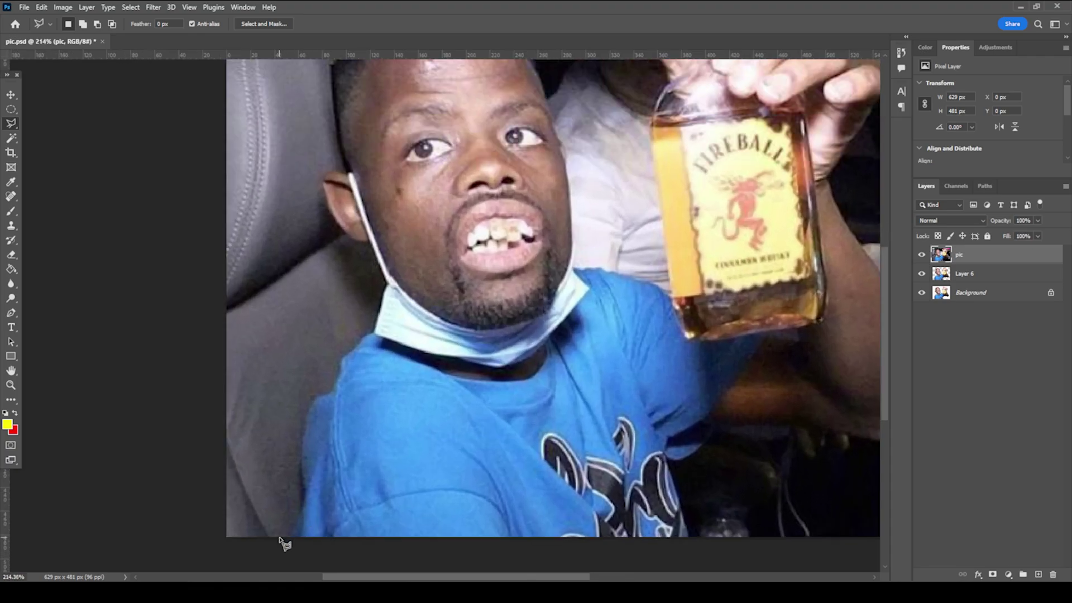
# Apply a Surface Blur to the cut-out man layer and export the finished cutout as picture.png
pyautogui.click(153, 7)
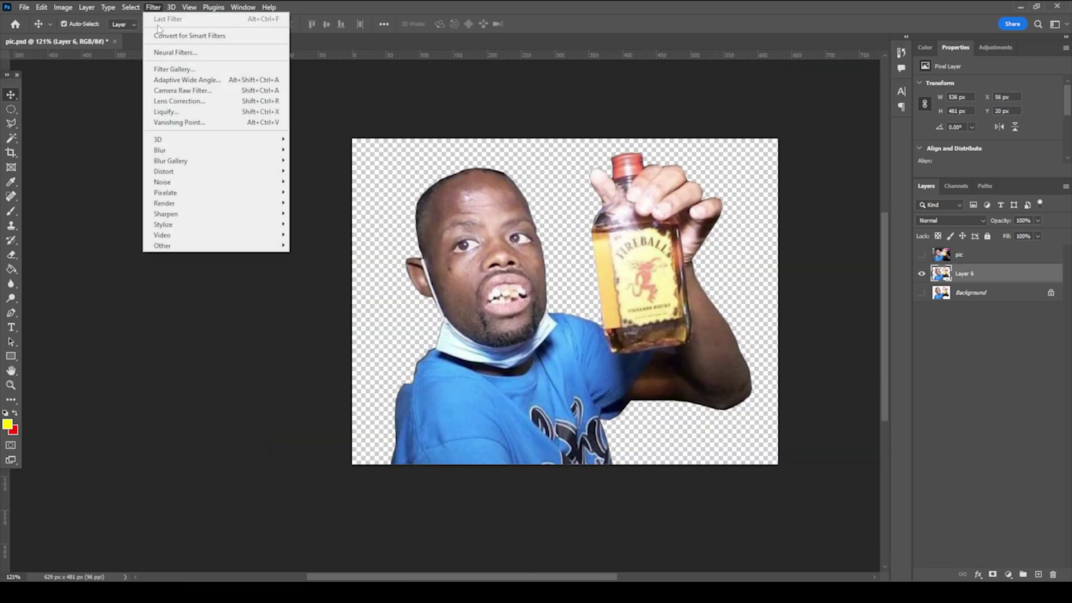
pyautogui.moveTo(190, 144)
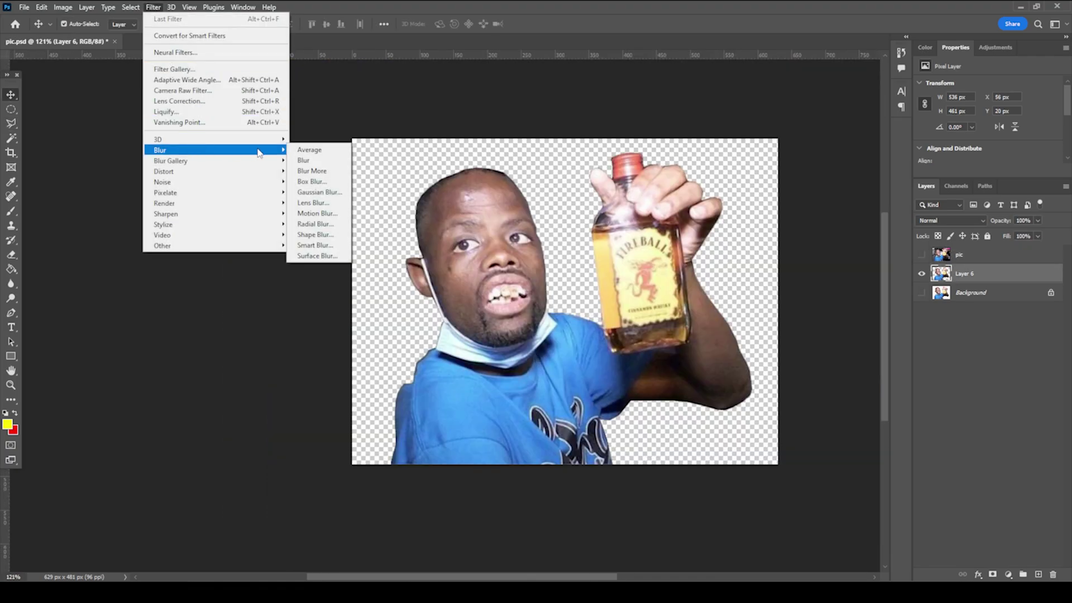
pyautogui.click(312, 254)
pyautogui.moveTo(111, 253); pyautogui.dragTo(105, 252)
pyautogui.click(107, 285)
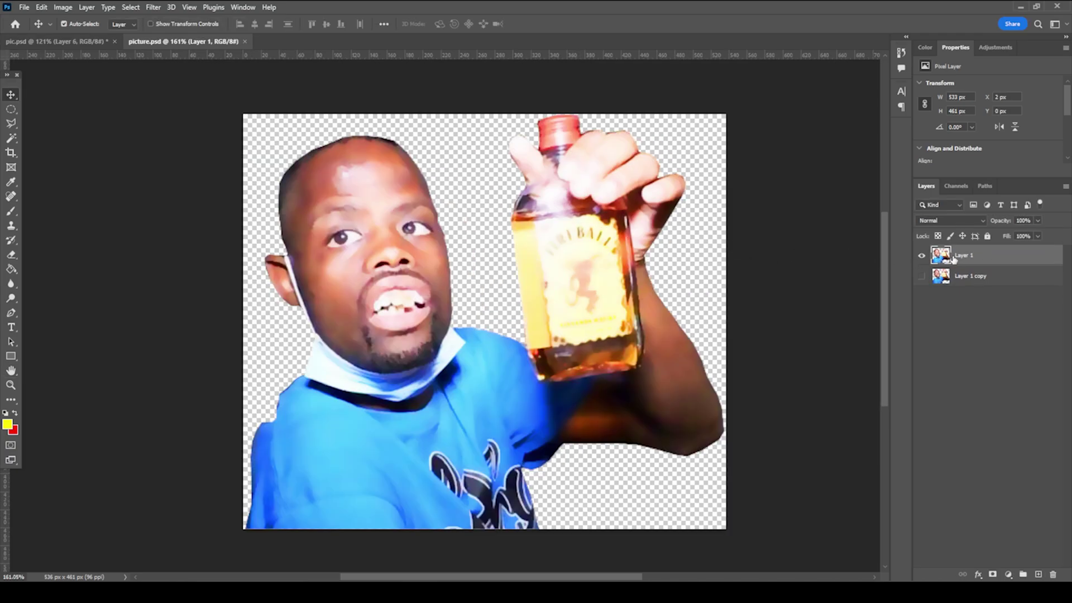
pyautogui.rightClick(955, 257)
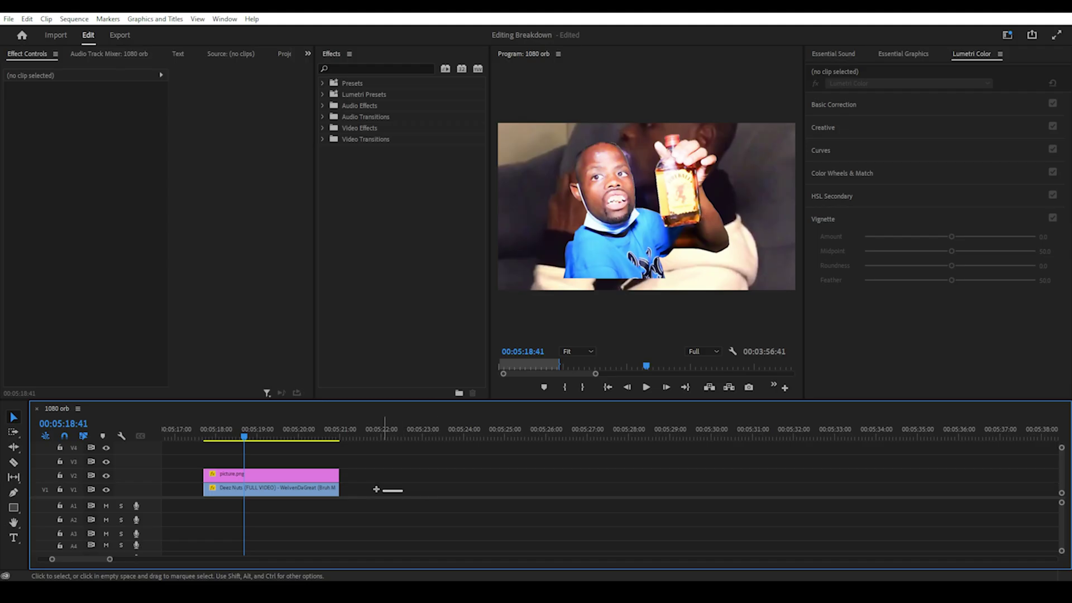
# Switch to Premiere Pro and replace the stacked picture.png and video clips with a linked After Effects composition
pyautogui.moveTo(376, 490); pyautogui.dragTo(278, 471)
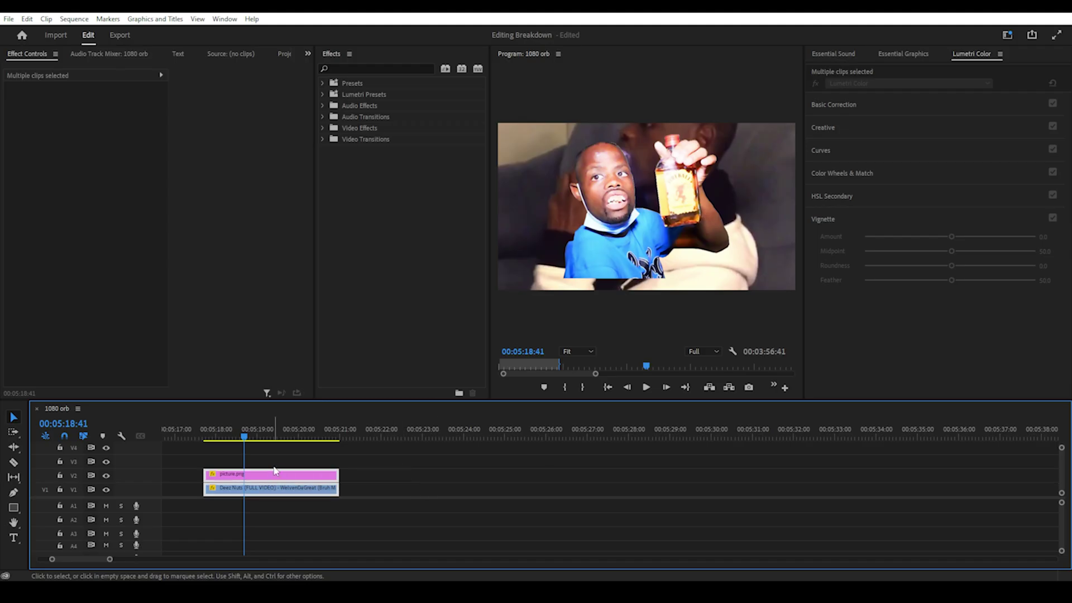
pyautogui.rightClick(276, 472)
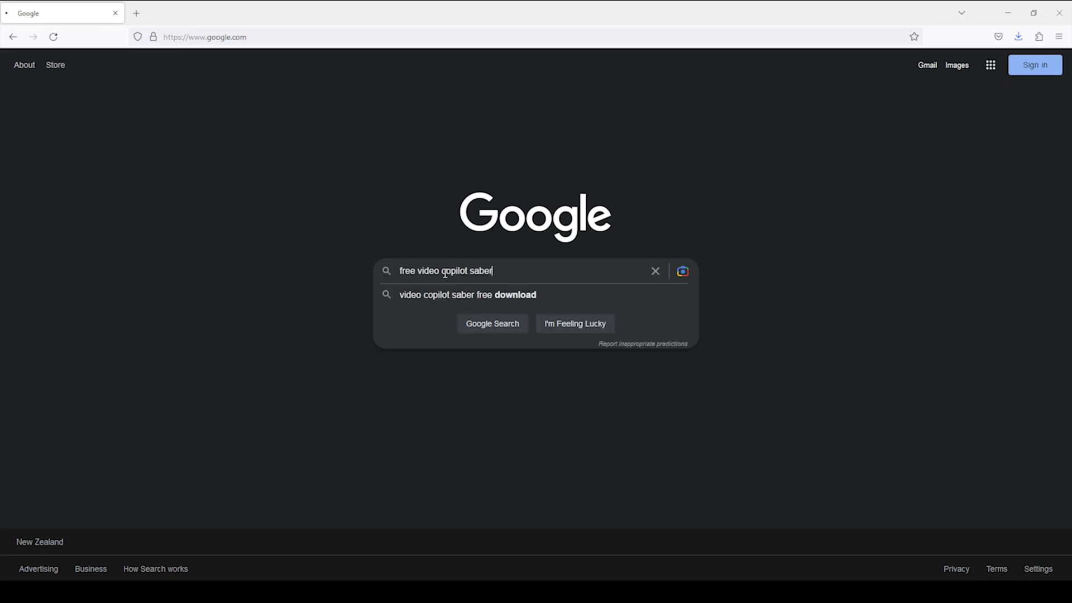
# Switch to the browser, search for "free video copilot saber", and open and read the Saber plug-in page
pyautogui.press('Return')
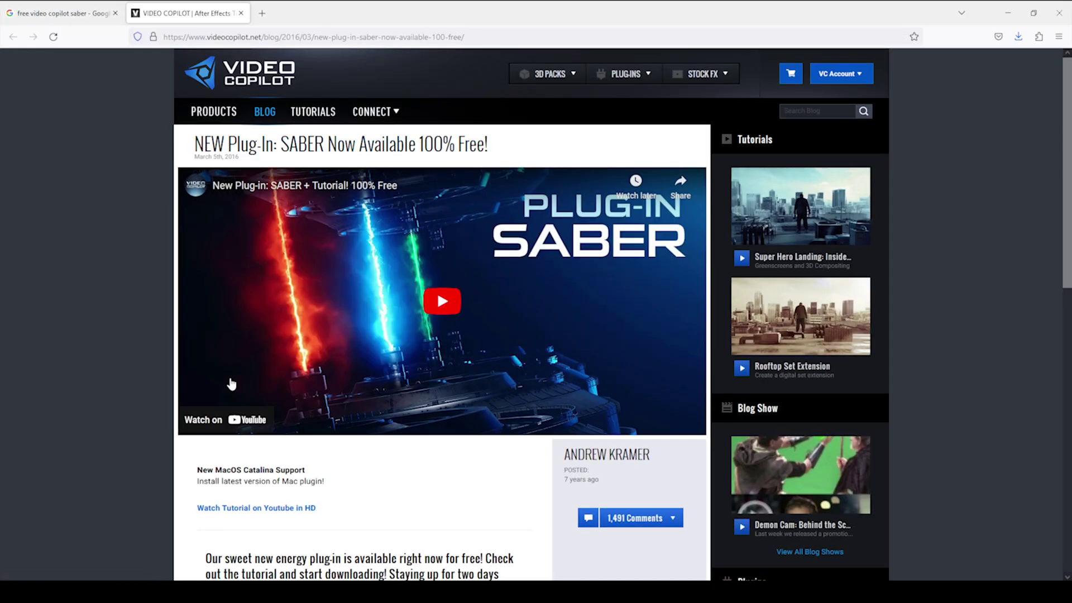
pyautogui.scroll(-9, 137, 374)
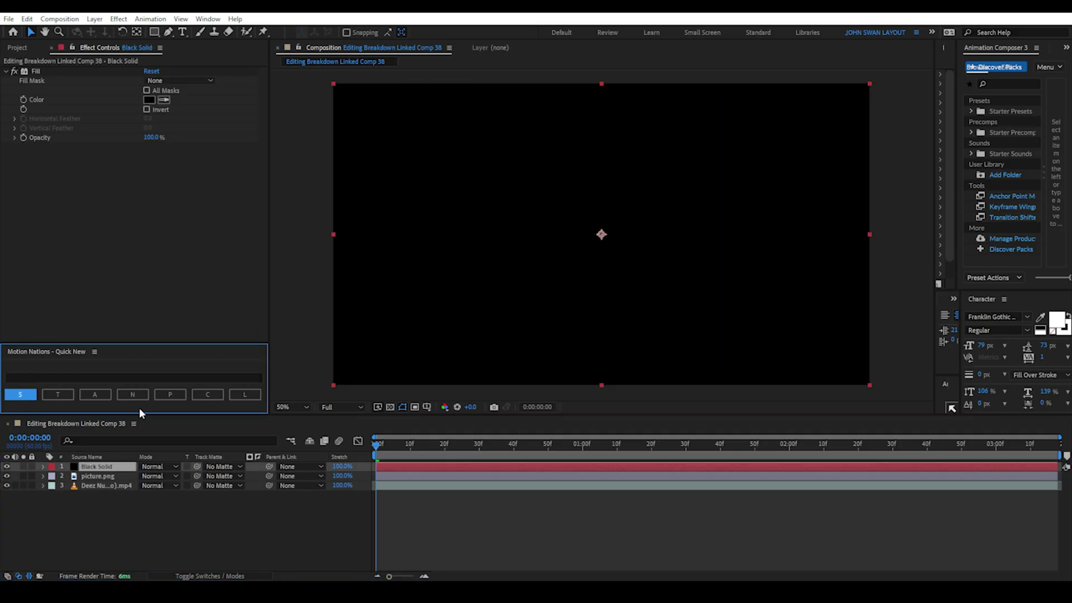
# In After Effects, move the Black Solid below the other layers and apply the Video Copilot Saber effect to it
pyautogui.moveTo(97, 466); pyautogui.dragTo(187, 517)
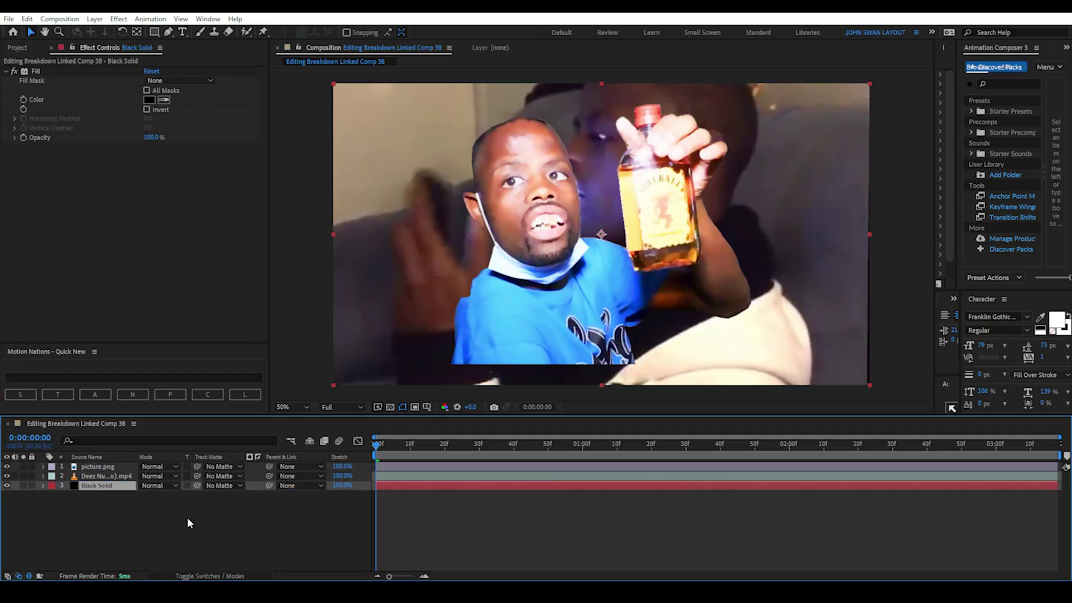
pyautogui.click(782, 62)
pyautogui.write('saber')
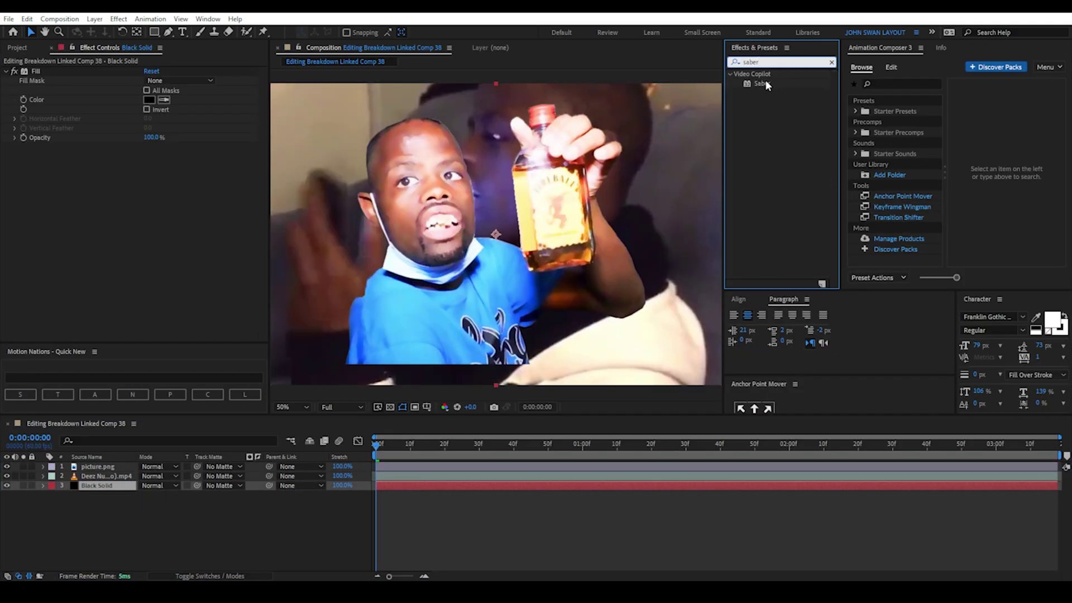
pyautogui.moveTo(762, 83); pyautogui.dragTo(117, 486)
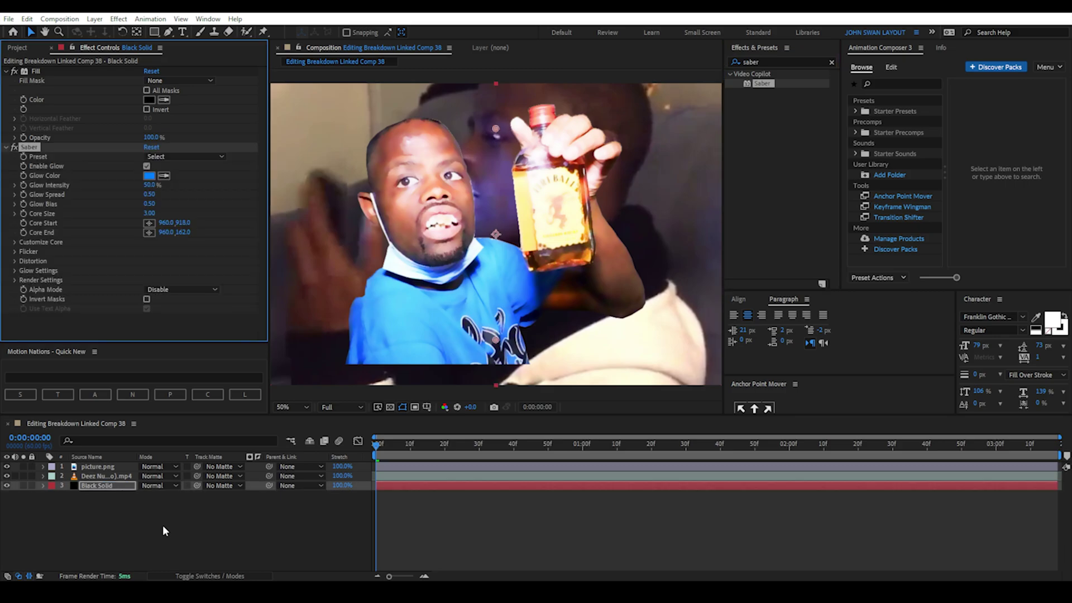
# Auto-trace the picture.png layer on the current frame using its Alpha channel
pyautogui.click(98, 467)
pyautogui.click(94, 18)
pyautogui.click(111, 387)
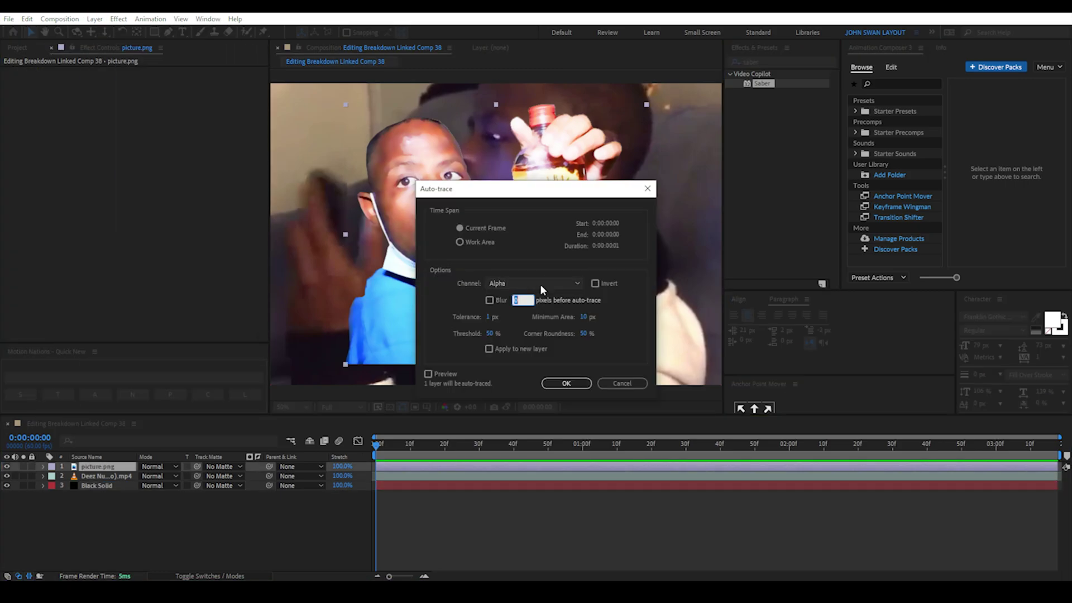
pyautogui.click(566, 383)
# Copy the traced mask from picture.png to the Black Solid and scale the solid to 201.4% to match the cutout
pyautogui.click(43, 467)
pyautogui.click(69, 477)
pyautogui.hotkey('ctrl', 'c')
pyautogui.click(98, 504)
pyautogui.hotkey('ctrl', 'v')
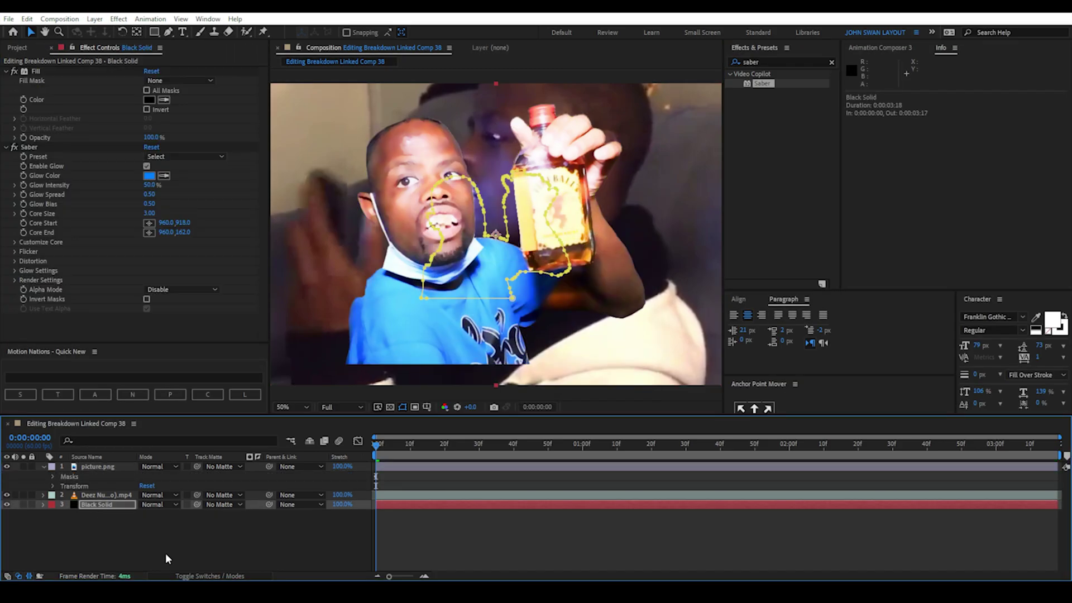
pyautogui.moveTo(156, 514); pyautogui.dragTo(314, 519)
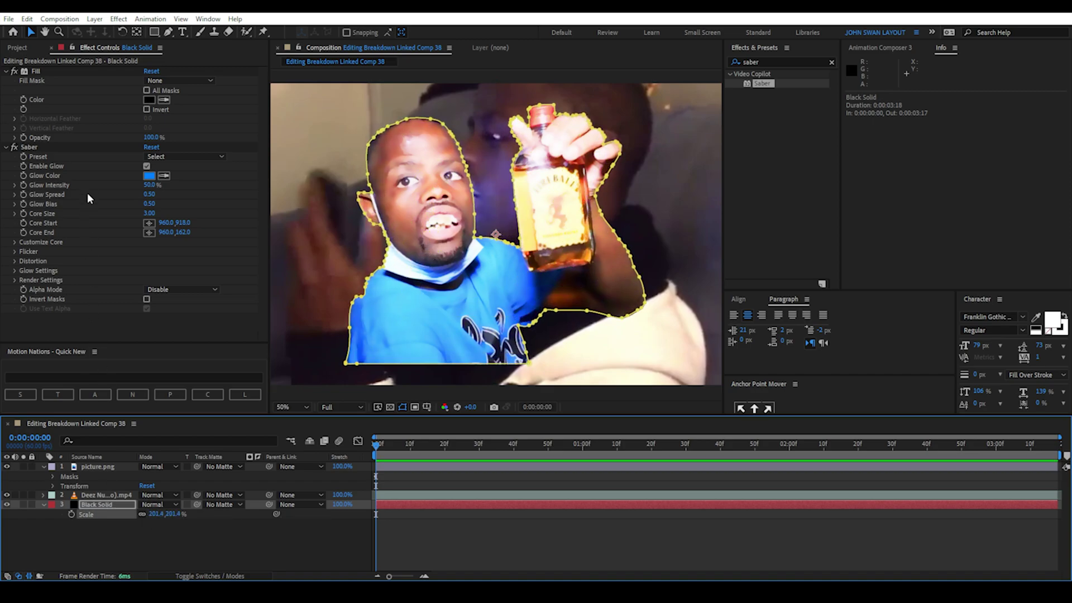
# Set the Saber core type to Layer Masks and place the Black Solid directly beneath picture.png
pyautogui.click(14, 242)
pyautogui.click(160, 222)
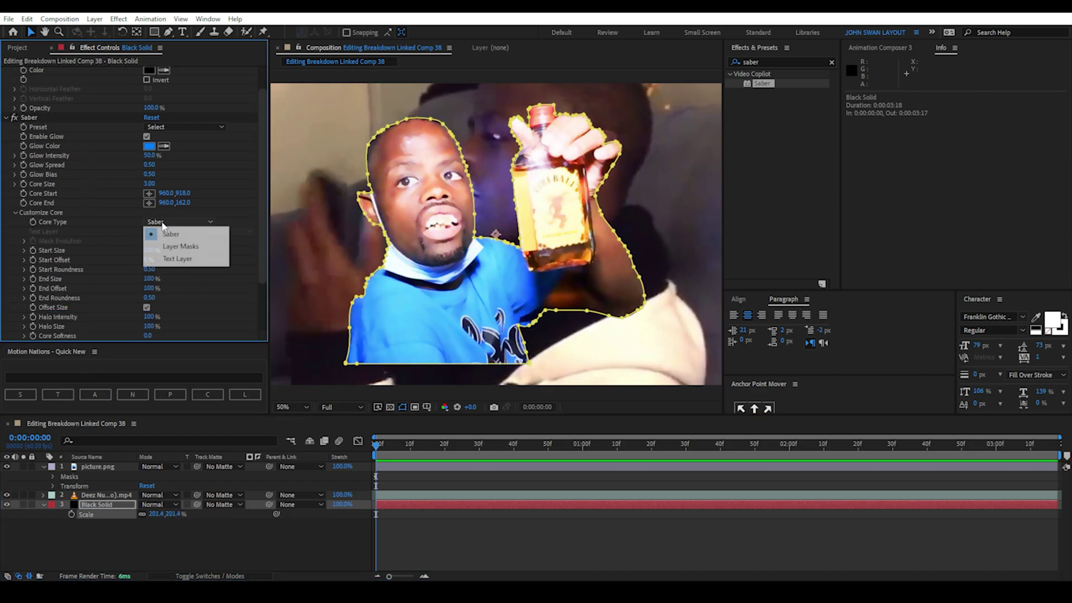
pyautogui.click(175, 247)
pyautogui.click(95, 524)
pyautogui.moveTo(89, 504); pyautogui.dragTo(97, 493)
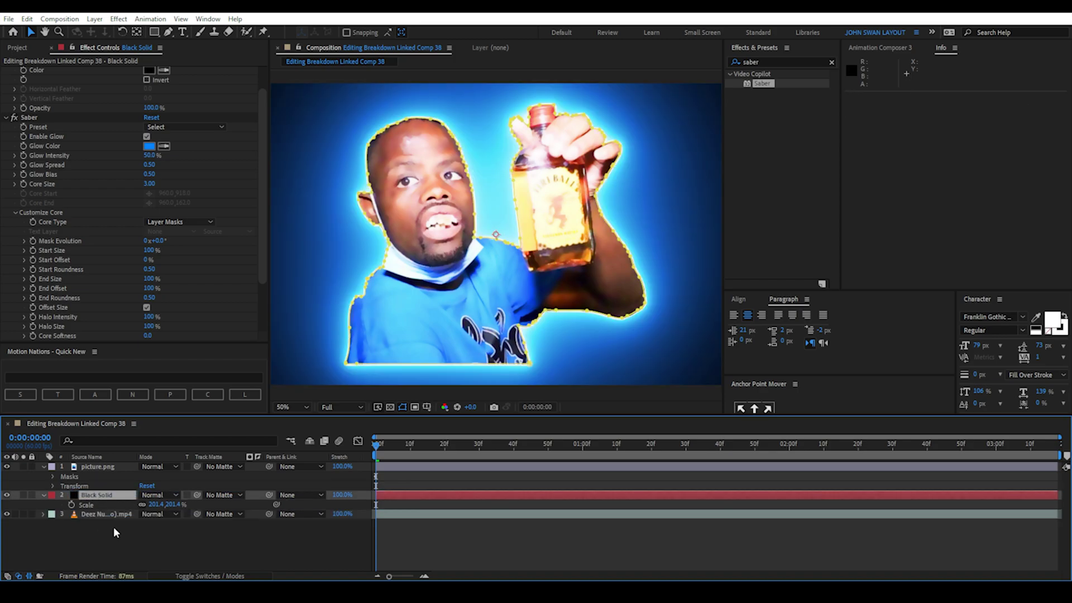
# Apply the Fuel preset to the Black Solid's Saber effect
pyautogui.click(179, 129)
pyautogui.click(192, 175)
# Set the Saber composite settings to Transparent and the glow color to blue 0137FF
pyautogui.scroll(-3, 112, 242)
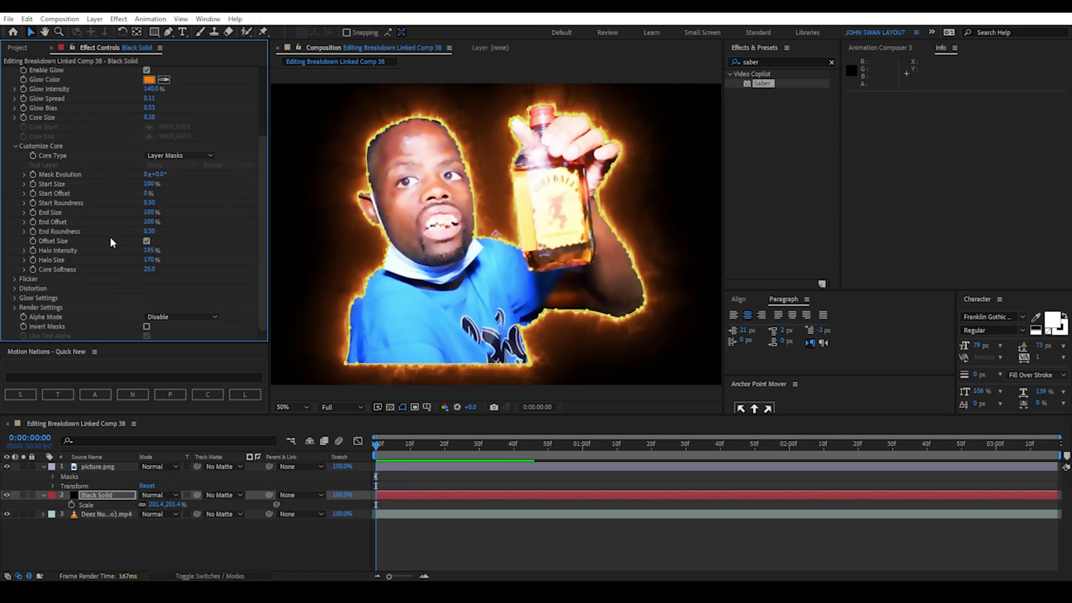
pyautogui.click(15, 308)
pyautogui.scroll(-4, 84, 279)
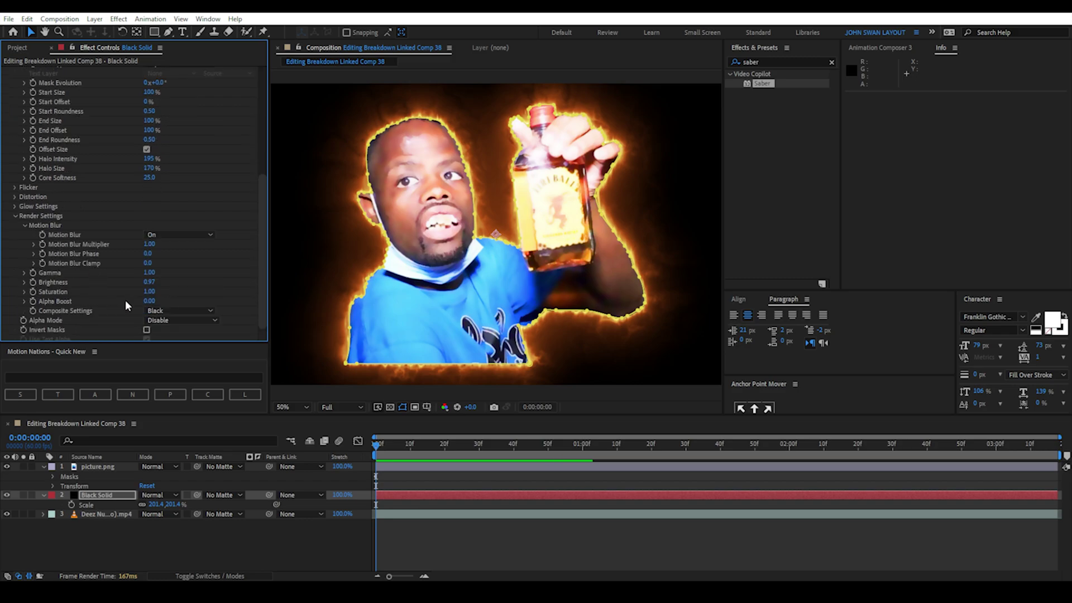
pyautogui.click(169, 311)
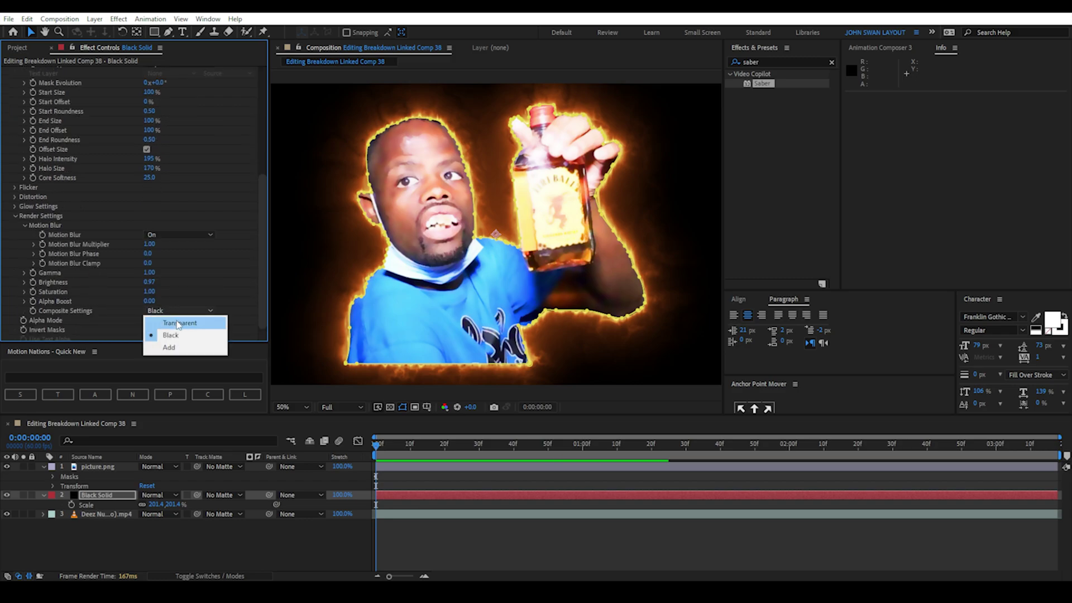
pyautogui.click(179, 323)
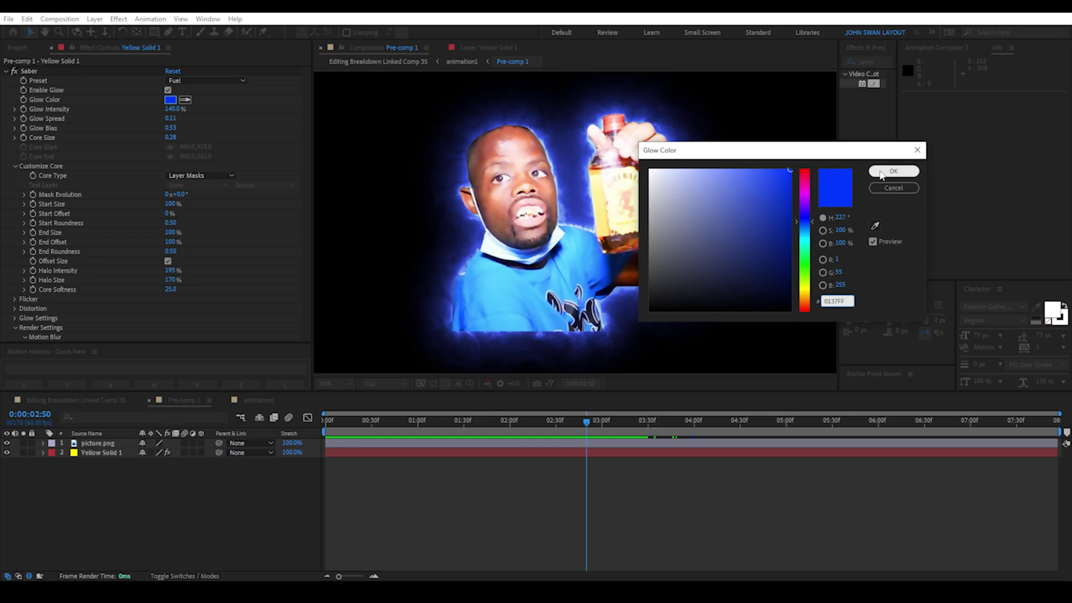
pyautogui.click(893, 172)
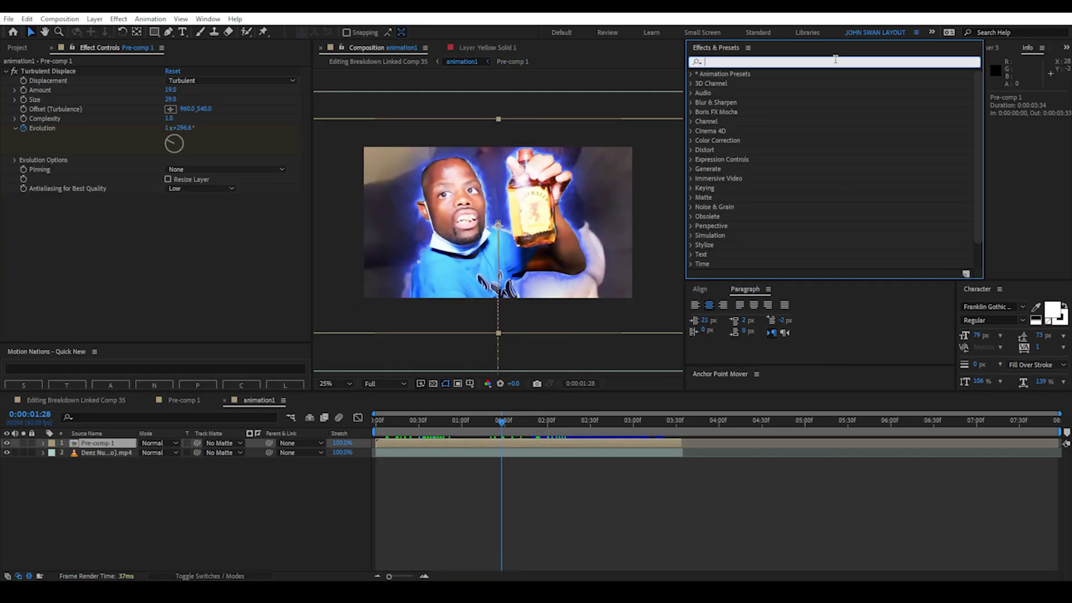
# Find Turbulent Displace among the effects and apply it to the Pre-comp 1 layer
pyautogui.write('turb')
pyautogui.moveTo(755, 84); pyautogui.dragTo(106, 447)
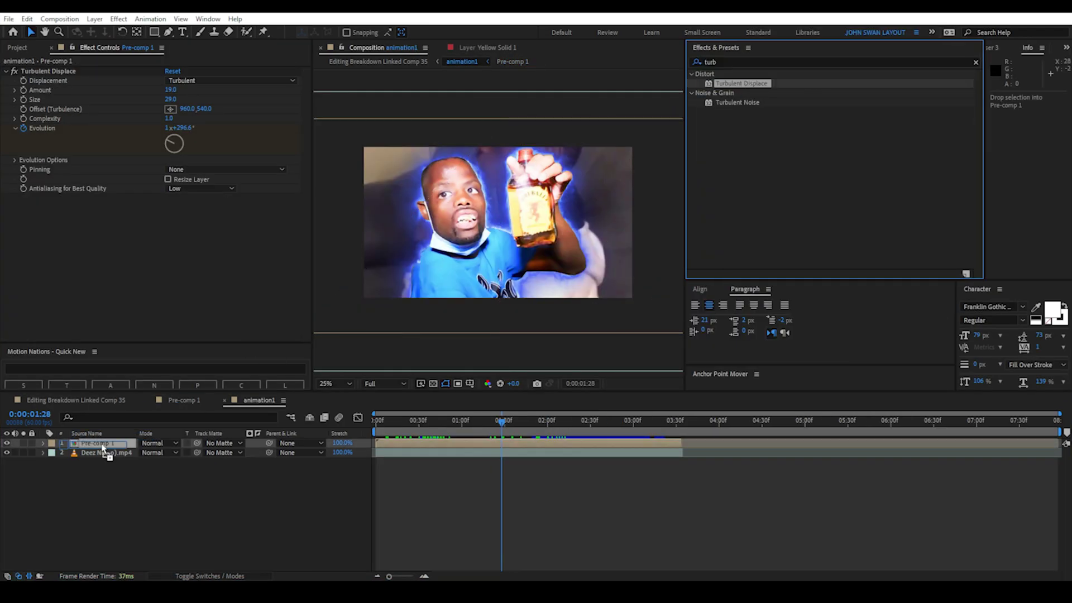
pyautogui.moveTo(102, 446); pyautogui.dragTo(103, 447)
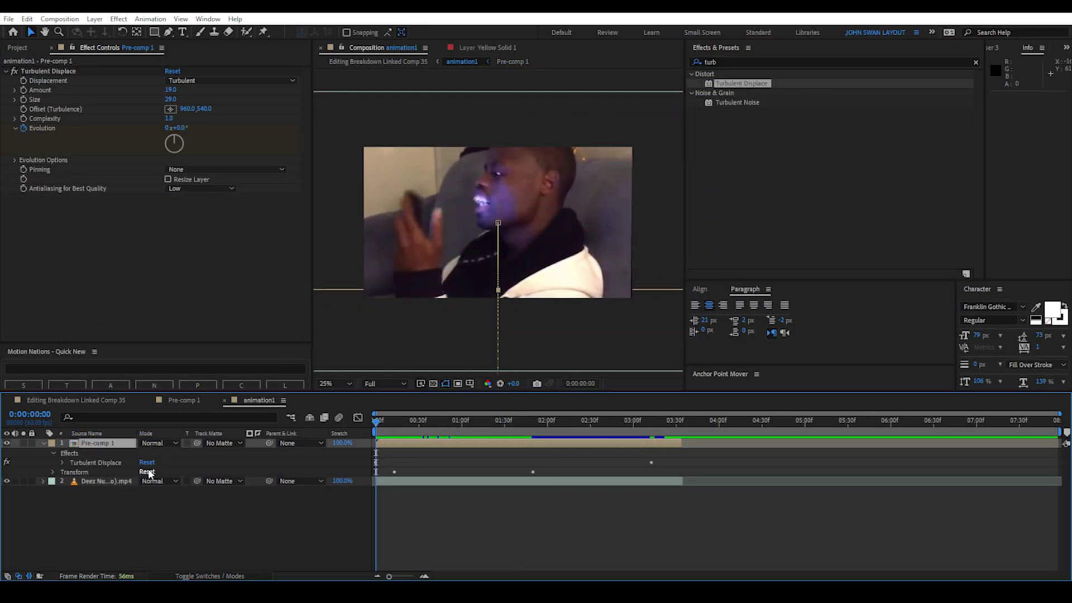
# Review Pre-comp 1's Turbulent Displace animation and the speed graph of its position keyframes across the timeline
pyautogui.click(63, 462)
pyautogui.moveTo(382, 426); pyautogui.dragTo(517, 433)
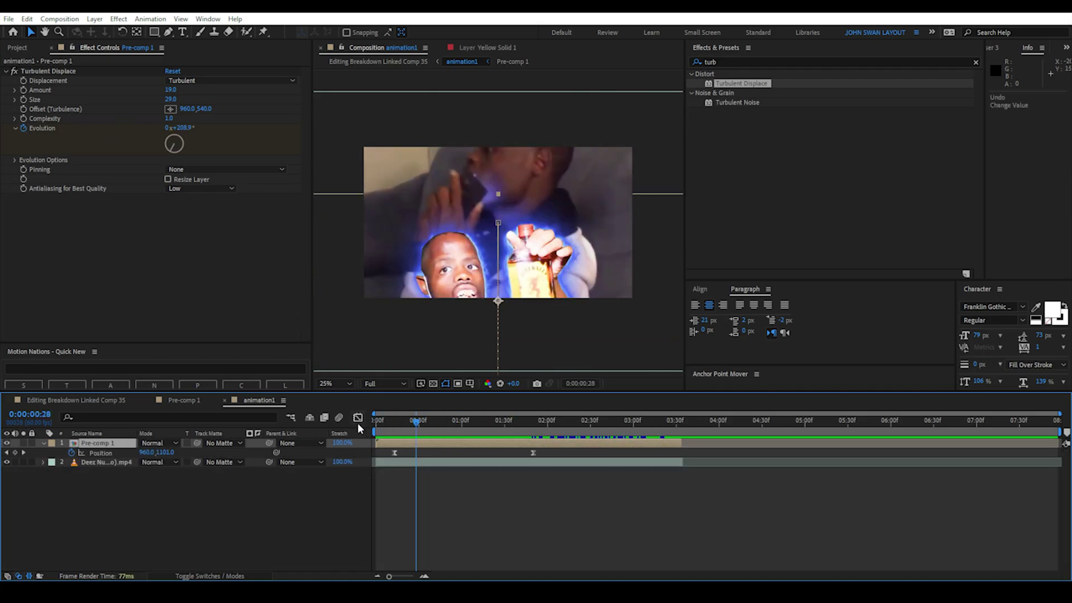
pyautogui.click(358, 418)
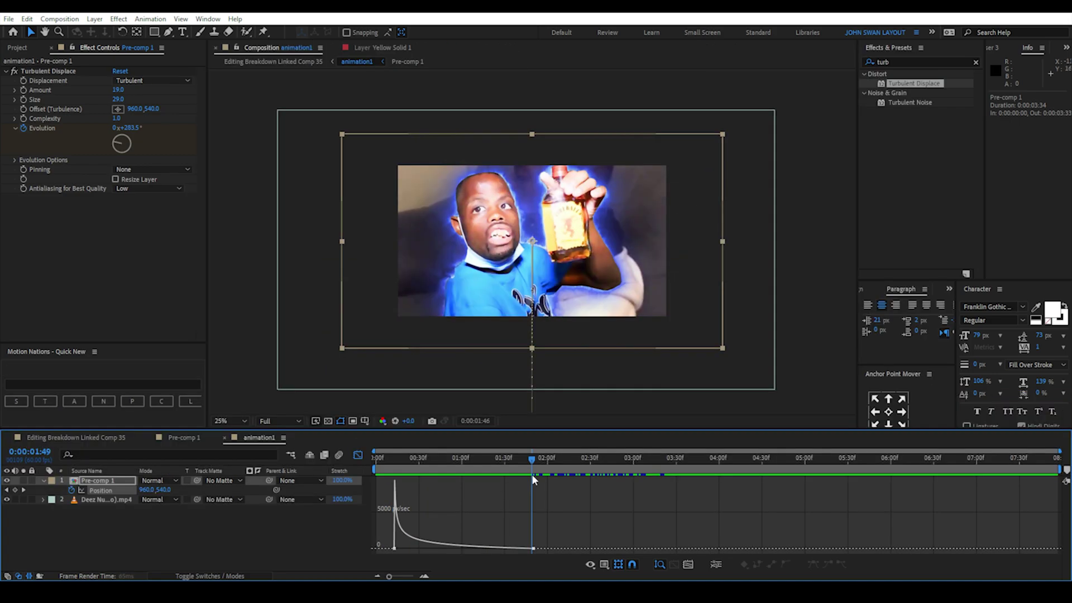
pyautogui.moveTo(531, 474); pyautogui.dragTo(391, 475)
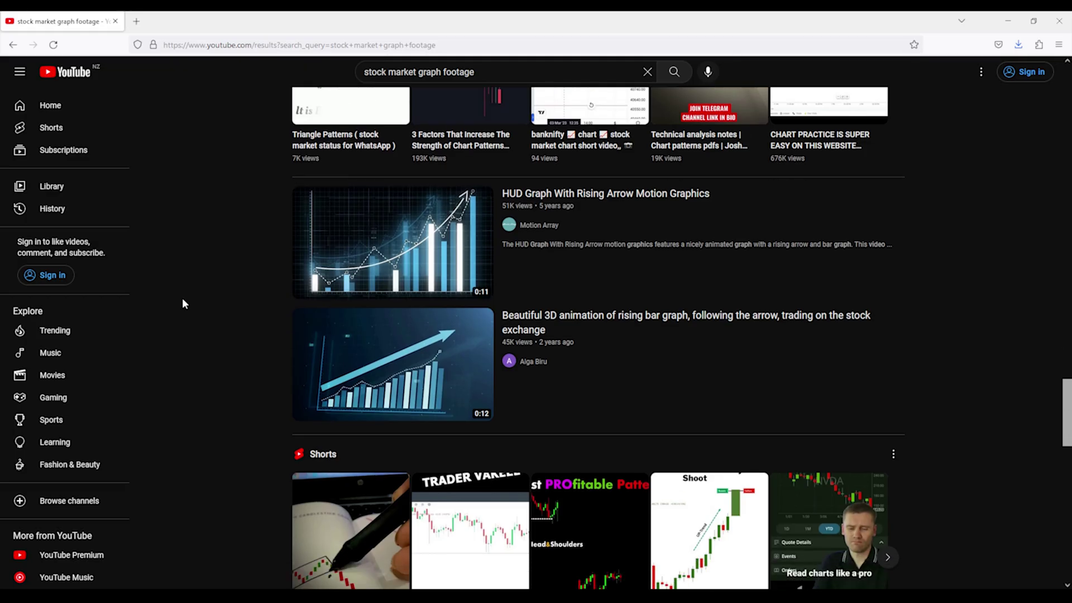
# Switch to YouTube and browse the search results for stock market graph footage
pyautogui.scroll(-15, 184, 305)
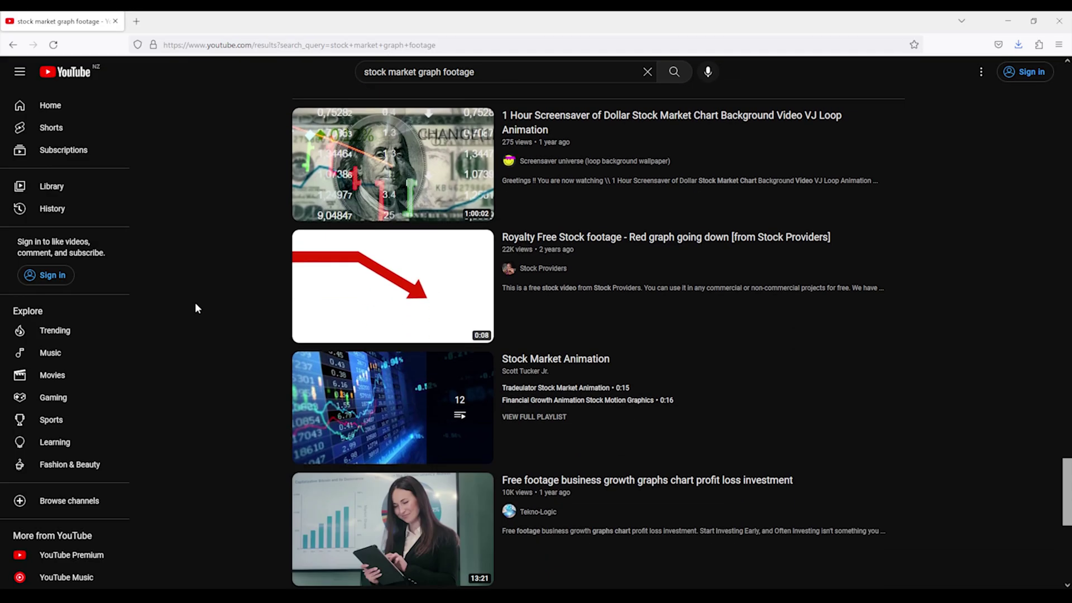
pyautogui.scroll(1, 197, 309)
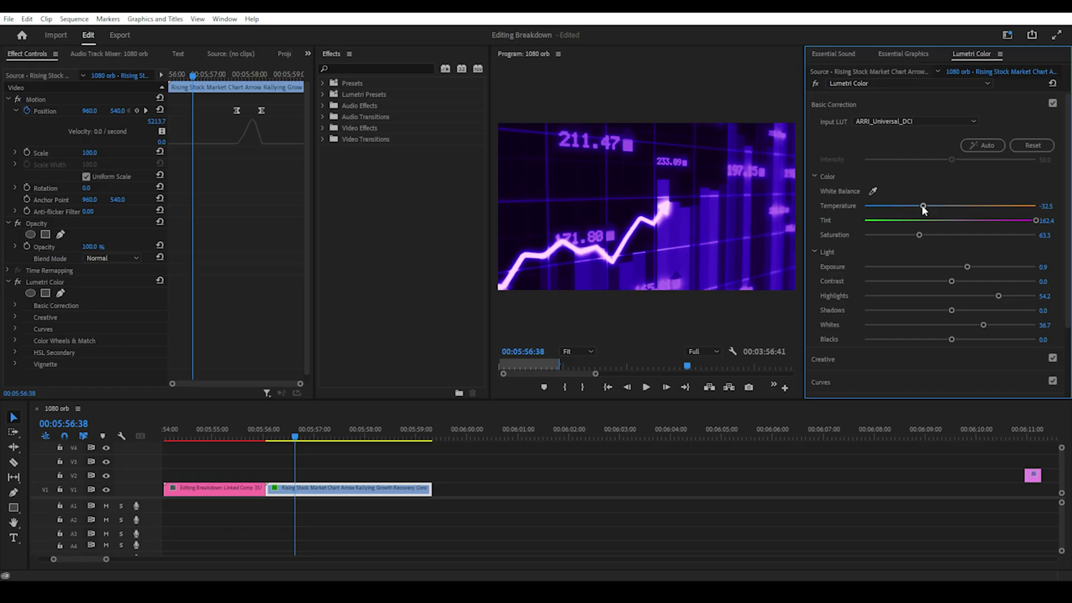
# In Premiere Pro, set the stock market clip's Lumetri temperature to -81.1 and reduce its tint
pyautogui.moveTo(923, 205); pyautogui.dragTo(881, 208)
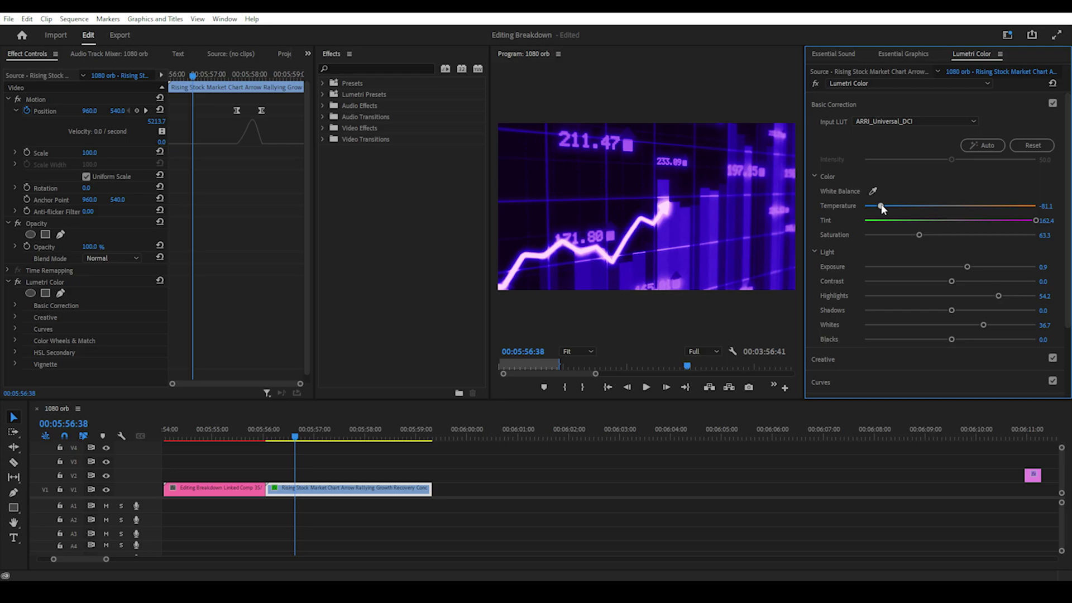
pyautogui.moveTo(1036, 222); pyautogui.dragTo(981, 222)
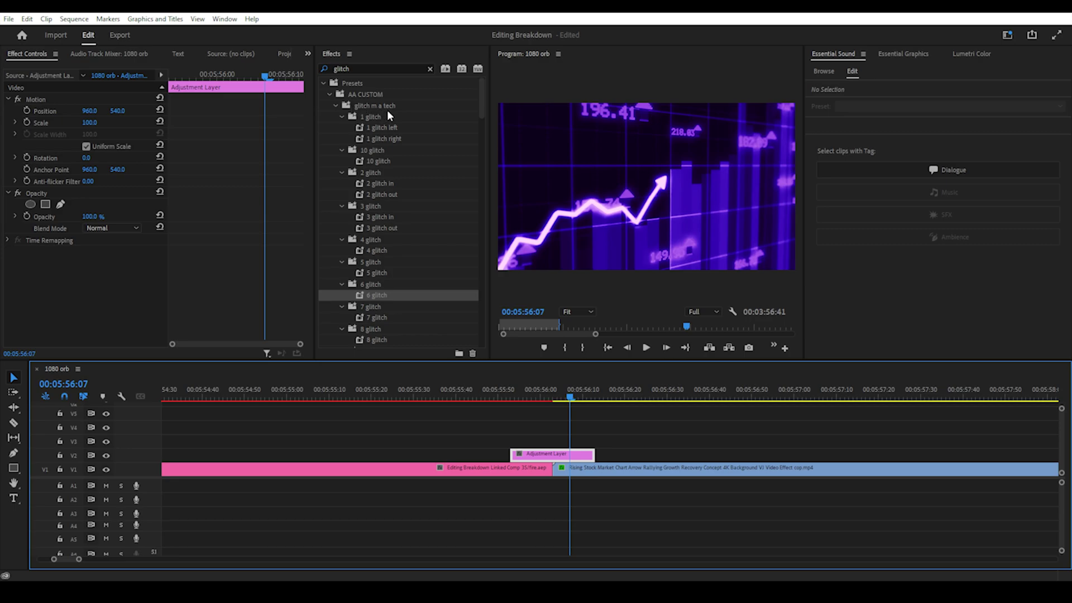
# Try the 6 glitch preset on the adjustment layer over the cut between the two clips
pyautogui.moveTo(374, 297); pyautogui.dragTo(554, 455)
pyautogui.moveTo(519, 396); pyautogui.dragTo(565, 396)
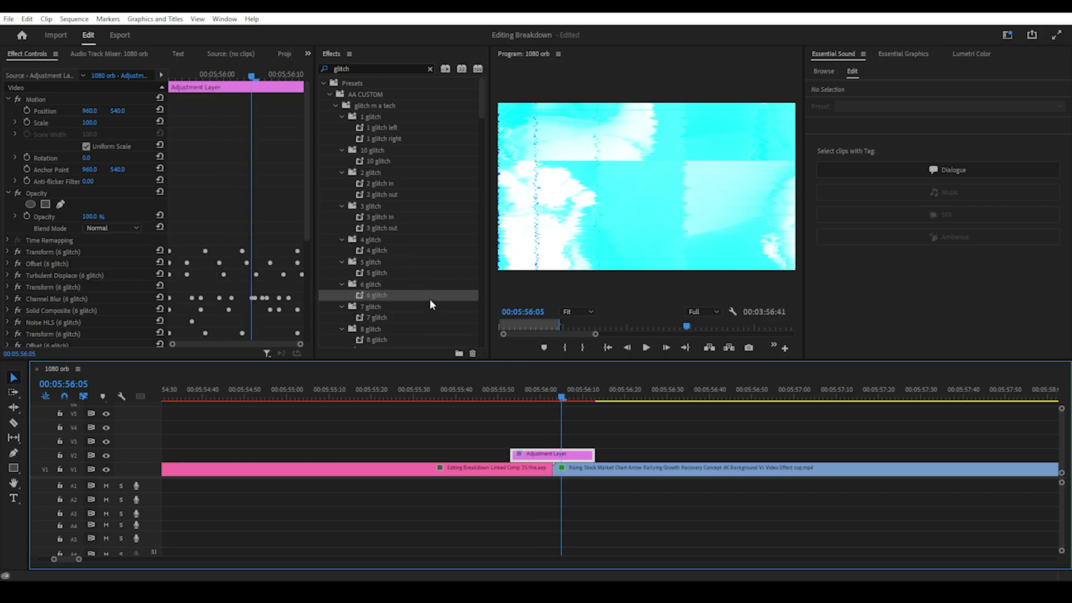
pyautogui.hotkey('ctrl', 'z')
# Try the Random Glitch 06 preset on the adjustment layer in place of 6 glitch and preview the transition over the cut
pyautogui.scroll(-4, 414, 296)
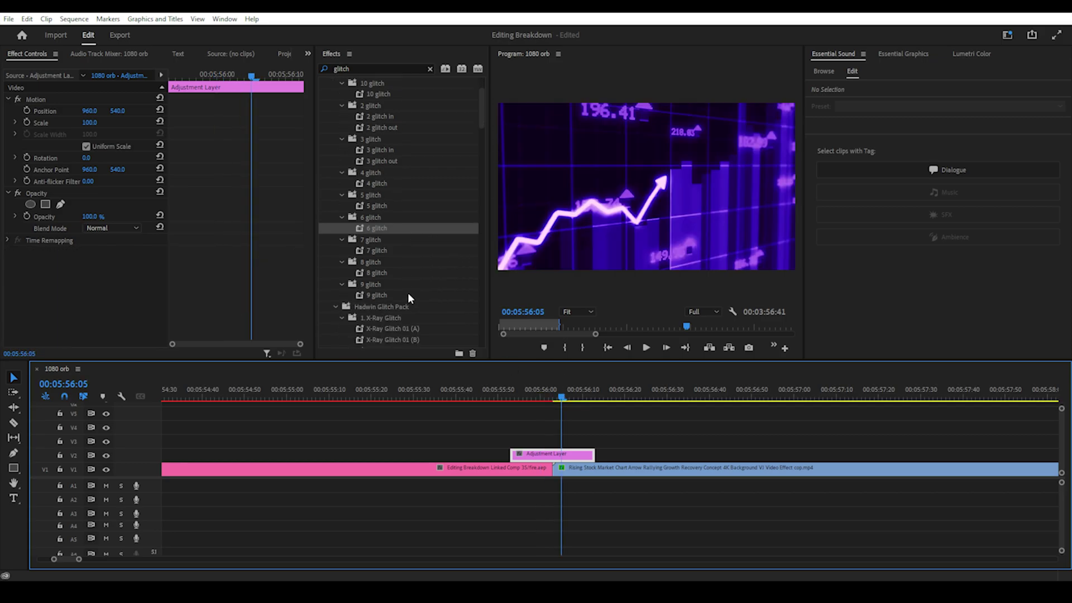
pyautogui.scroll(-12, 413, 282)
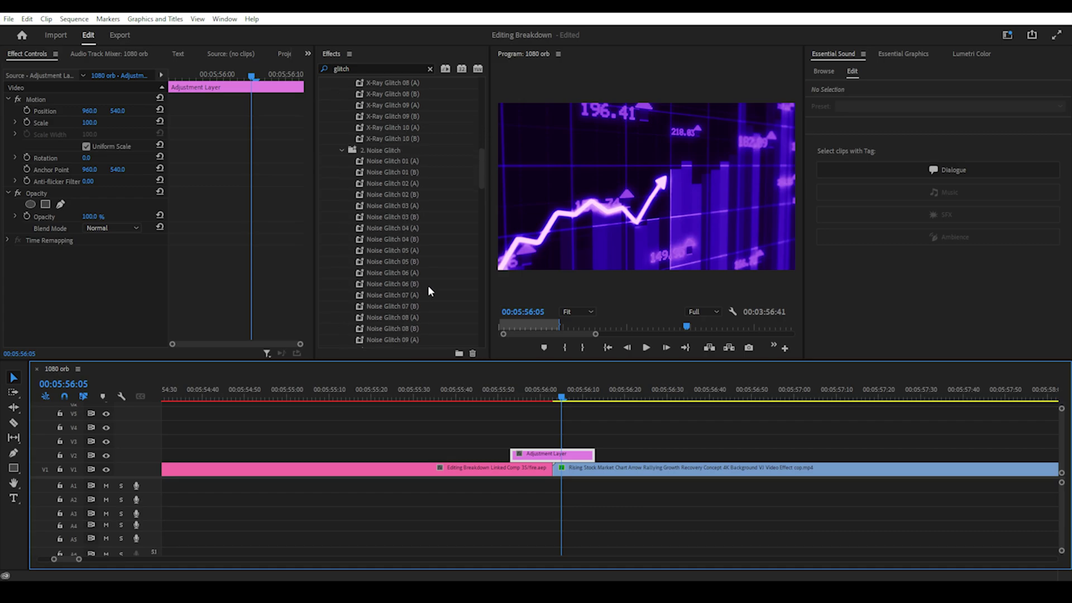
pyautogui.scroll(-7, 427, 286)
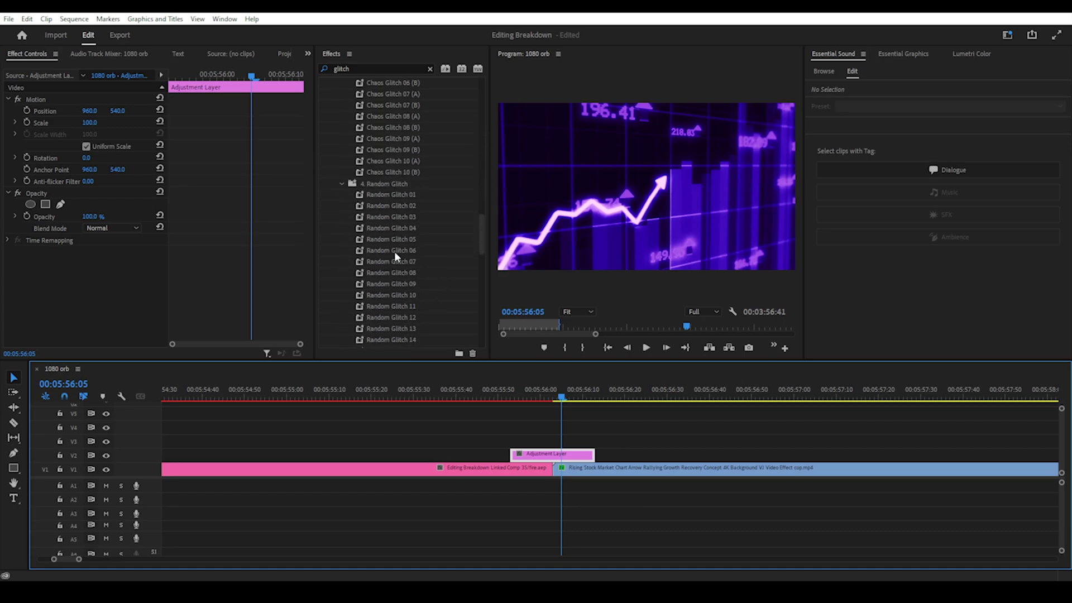
pyautogui.moveTo(394, 252); pyautogui.dragTo(537, 453)
pyautogui.click(503, 391)
pyautogui.press('space')
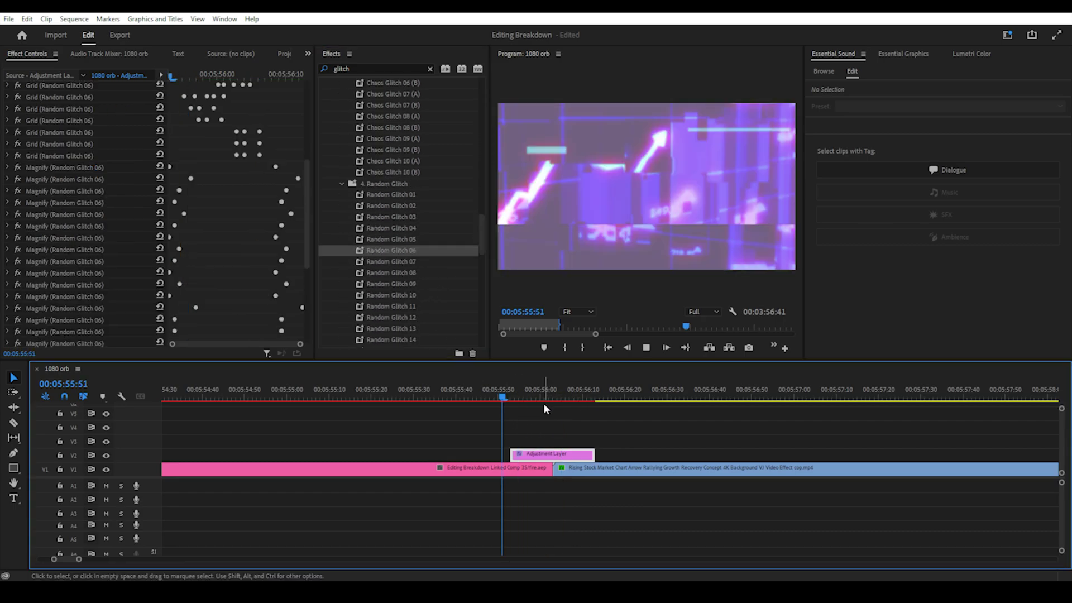
pyautogui.click(512, 397)
pyautogui.moveTo(512, 397); pyautogui.dragTo(570, 408)
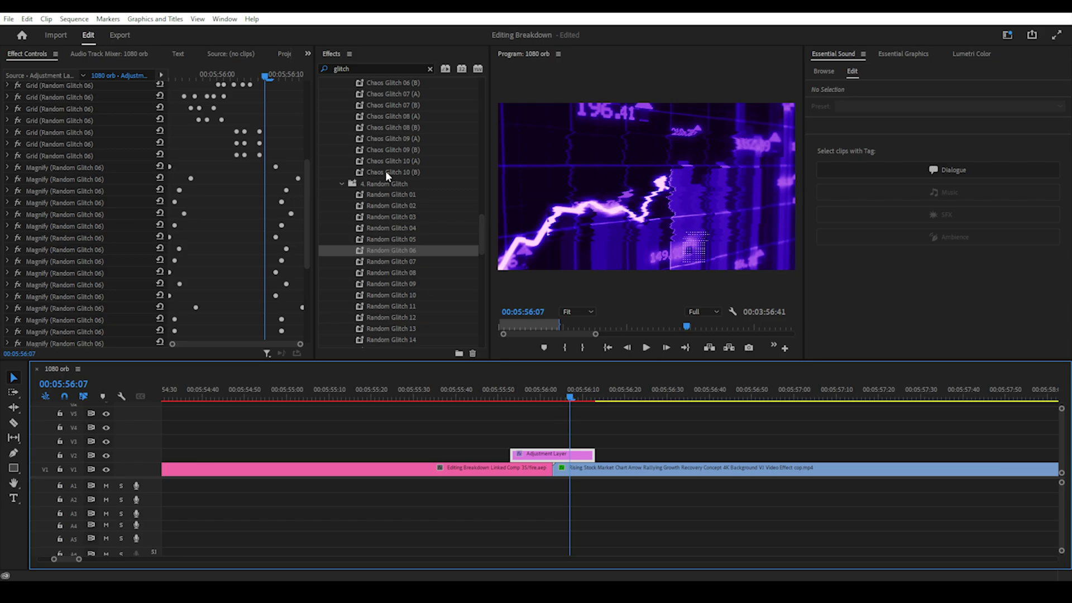
# Examine the stack of effects and keyframes that the Random Glitch 06 preset adds to the adjustment layer
pyautogui.moveTo(181, 360); pyautogui.dragTo(189, 428)
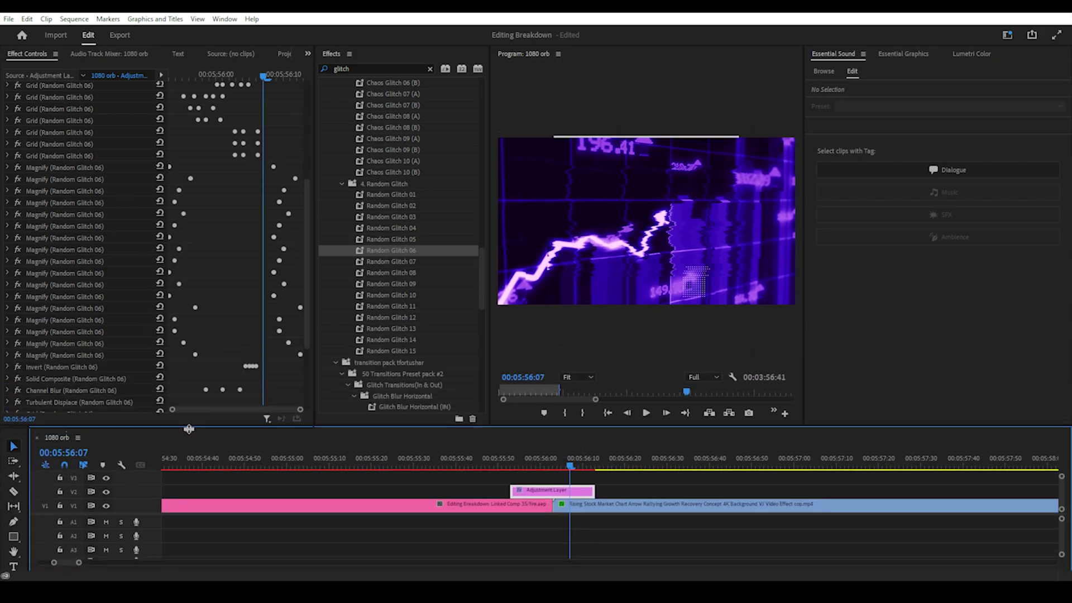
pyautogui.moveTo(307, 282); pyautogui.dragTo(327, 220)
pyautogui.scroll(10, 401, 246)
pyautogui.scroll(10, 401, 246)
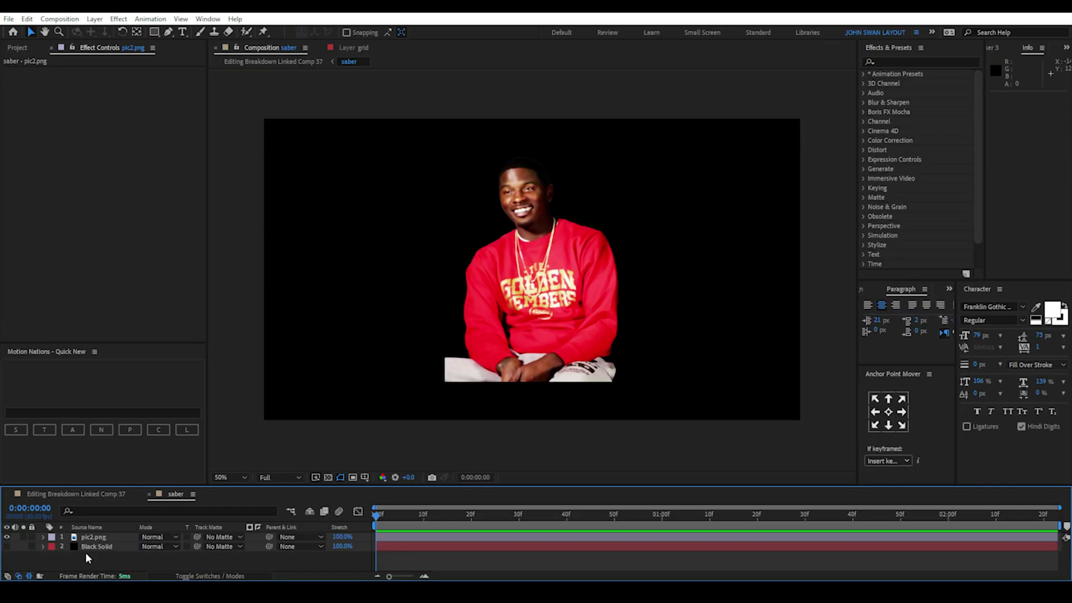
# In After Effects' saber comp, show the Black Solid layer and choose the Proton preset for its Saber effect
pyautogui.click(7, 546)
pyautogui.click(96, 546)
pyautogui.click(130, 157)
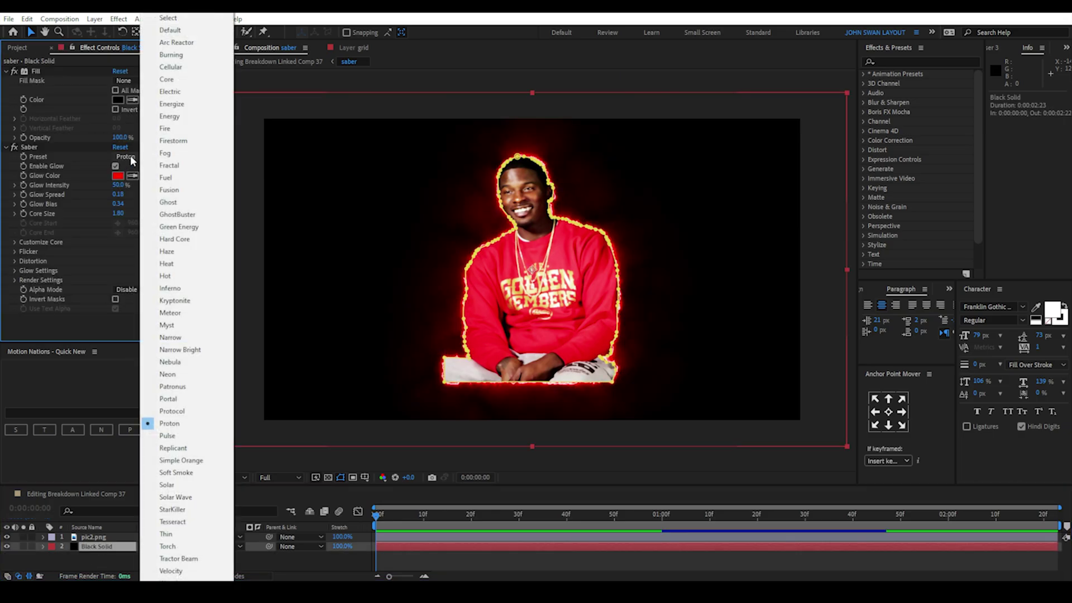
pyautogui.click(164, 426)
# Pre-compose the pic2.png and Black Solid layers together
pyautogui.moveTo(124, 562); pyautogui.dragTo(99, 538)
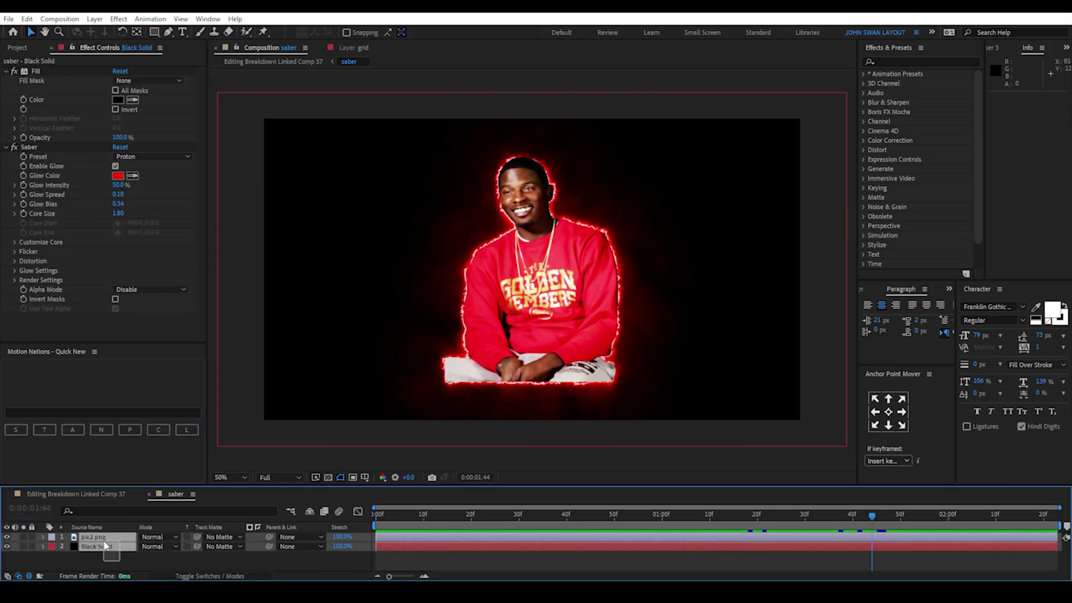
pyautogui.rightClick(99, 537)
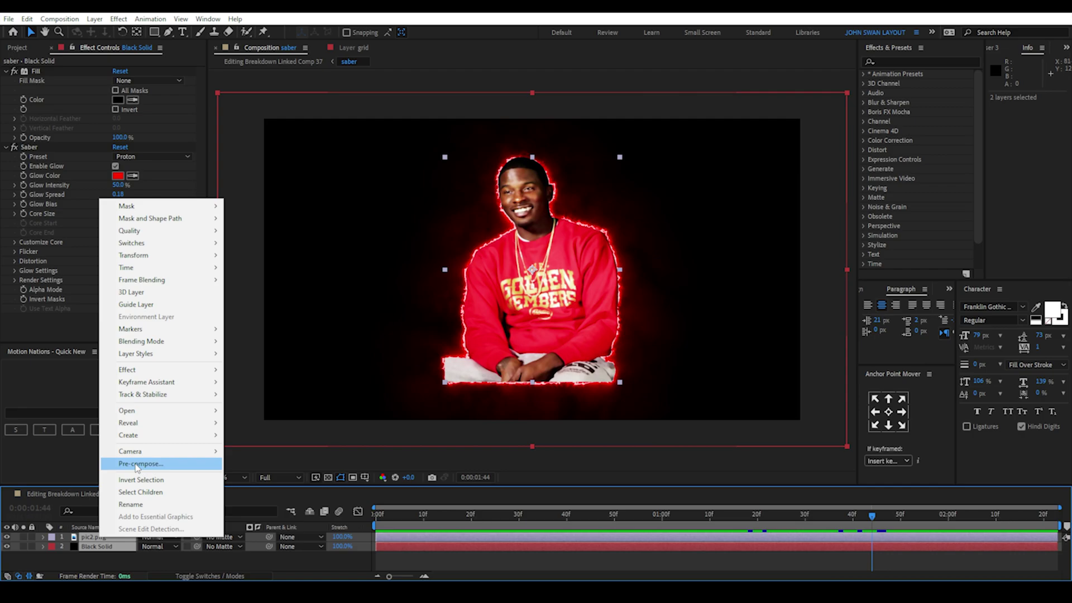
pyautogui.click(137, 464)
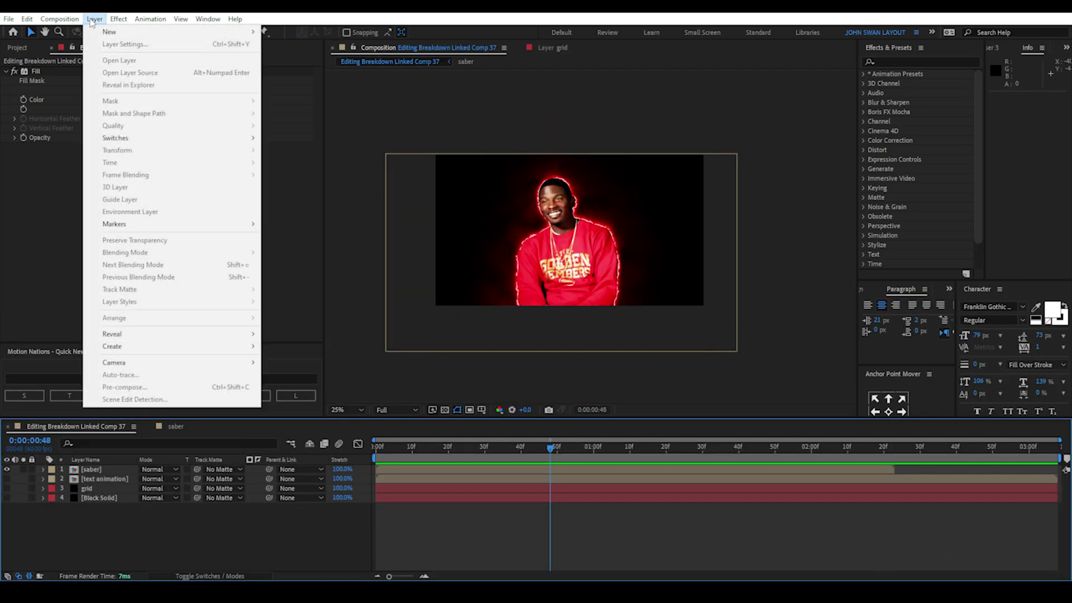
# Create a deep purple 1920 x 1080 px solid in Editing Breakdown Linked Comp 37
pyautogui.moveTo(96, 28)
pyautogui.click(302, 41)
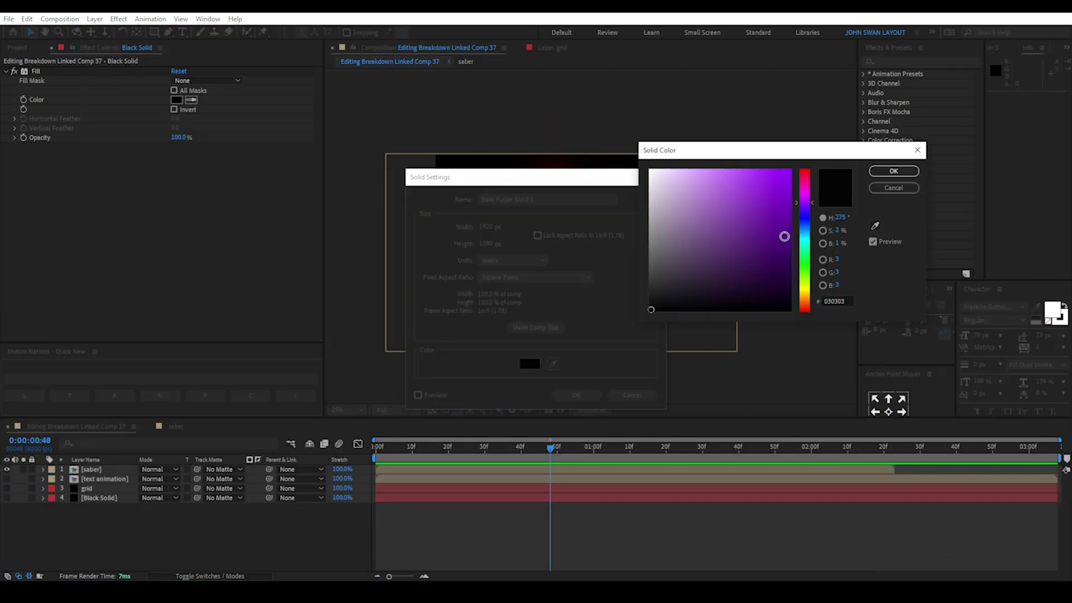
pyautogui.click(893, 171)
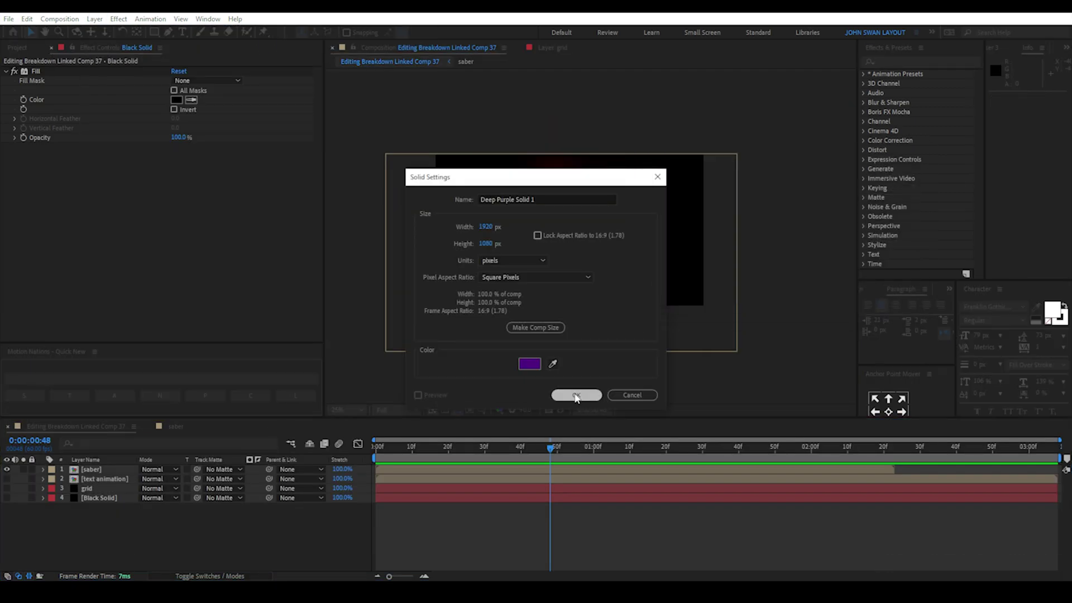
pyautogui.click(577, 395)
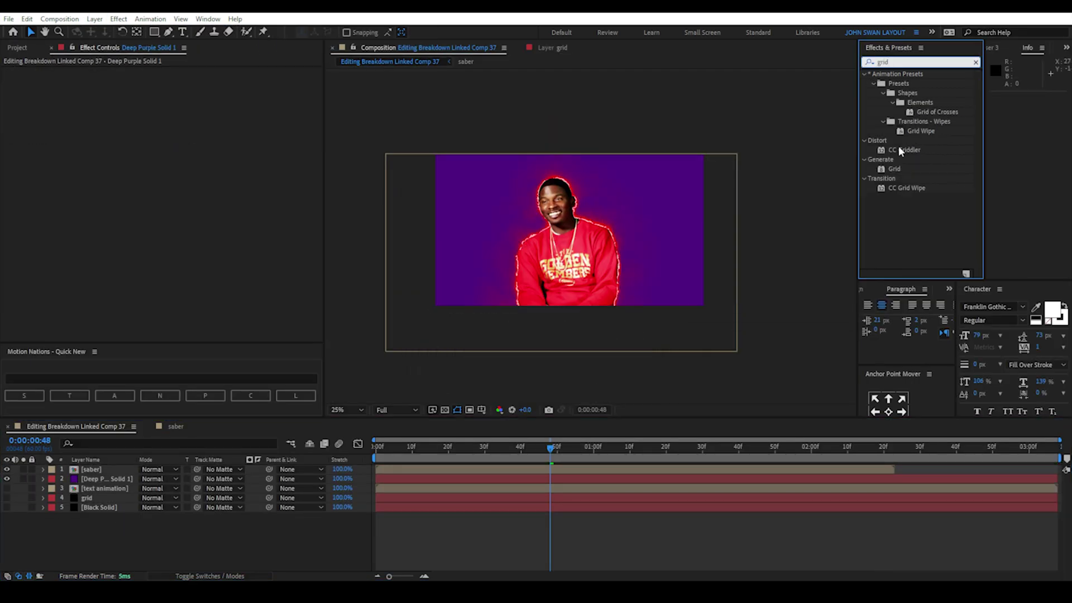
# Apply Grid to the deep purple solid with Screen blending, a magenta colour, corner 1218, 753 and border 15
pyautogui.moveTo(894, 169); pyautogui.dragTo(108, 480)
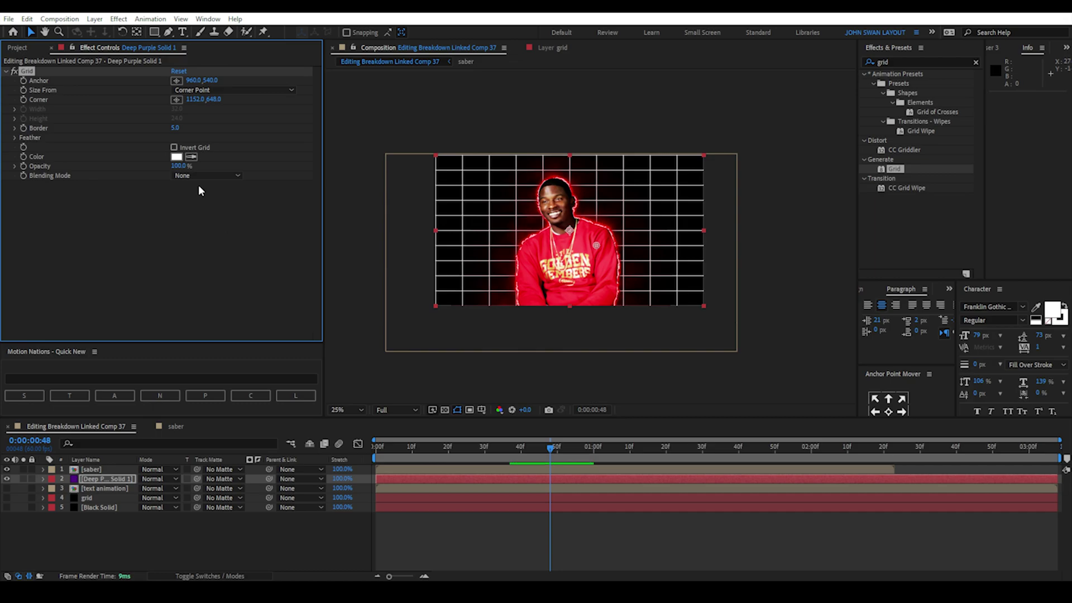
pyautogui.click(206, 175)
pyautogui.click(190, 231)
pyautogui.click(177, 157)
pyautogui.click(765, 178)
pyautogui.click(890, 172)
pyautogui.moveTo(196, 99); pyautogui.dragTo(271, 111)
pyautogui.moveTo(172, 128); pyautogui.dragTo(176, 128)
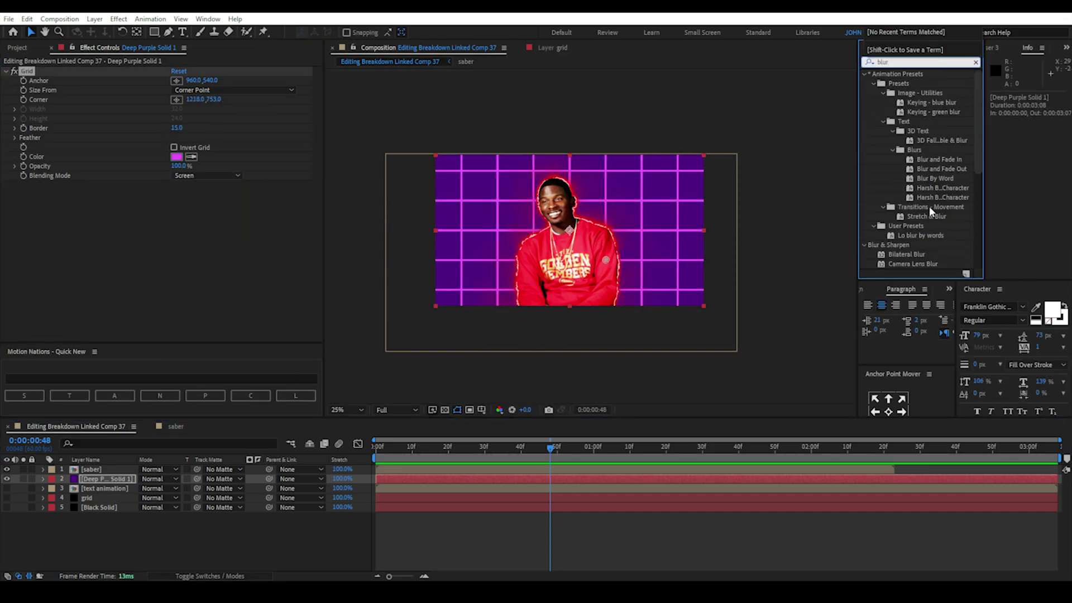
# Add a Gaussian Blur to the purple grid solid and preview the comp from the start
pyautogui.scroll(-4, 929, 206)
pyautogui.moveTo(916, 232); pyautogui.dragTo(110, 479)
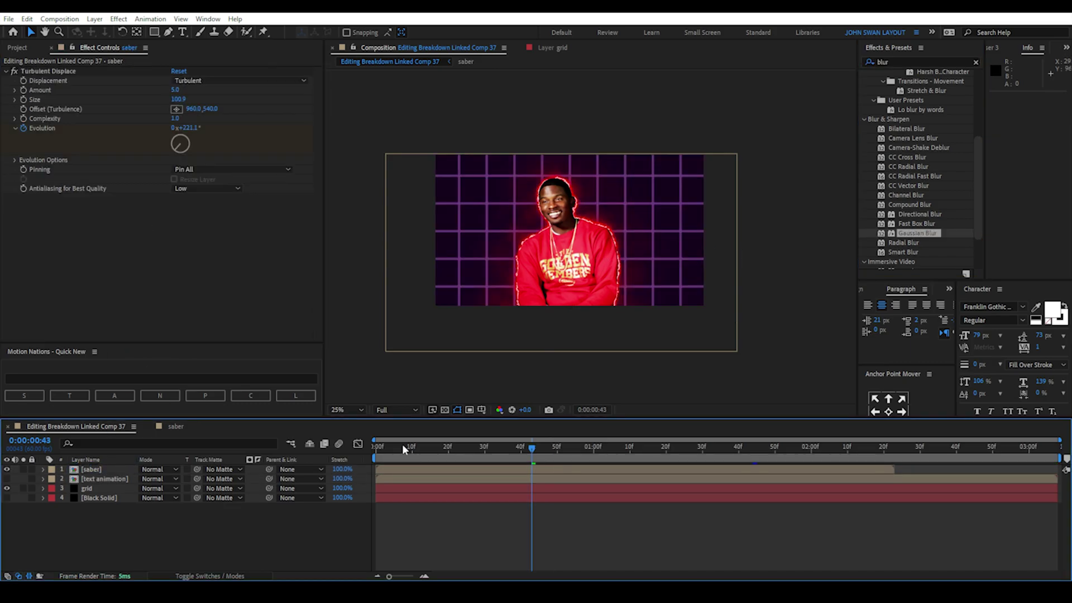
pyautogui.moveTo(531, 447); pyautogui.dragTo(366, 452)
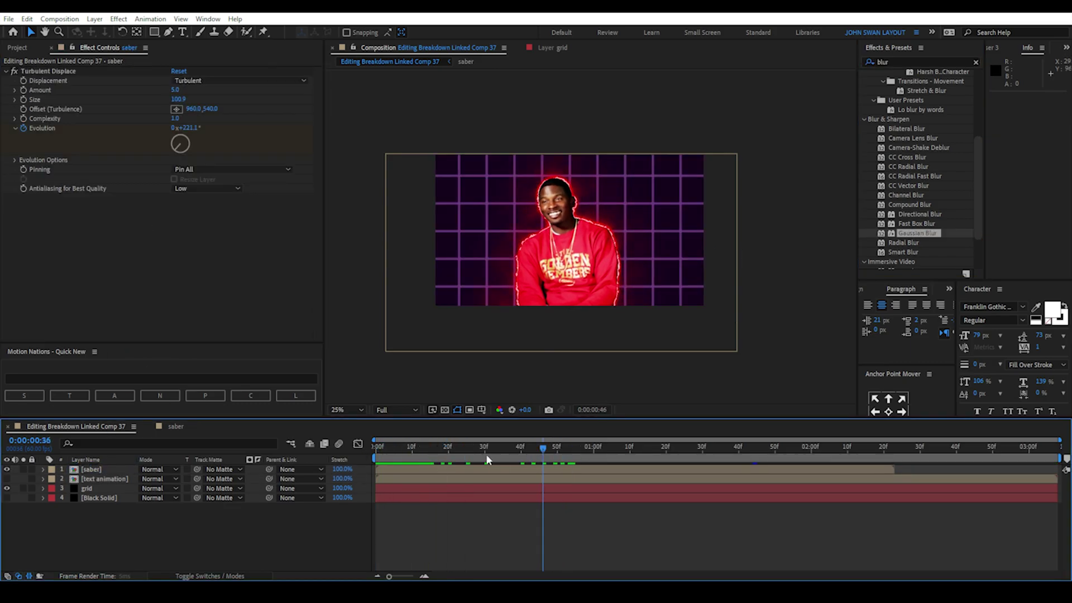
# Add a large white text layer reading "that ruined his life" over the glowing cutout
pyautogui.click(70, 396)
pyautogui.write('that ruined')
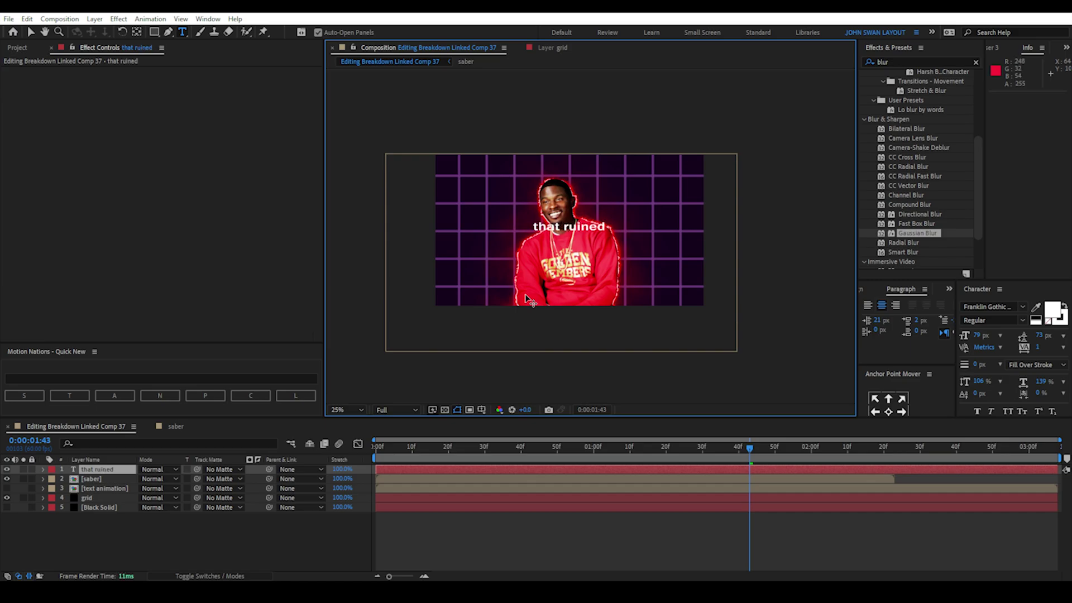
pyautogui.moveTo(592, 239); pyautogui.dragTo(548, 238)
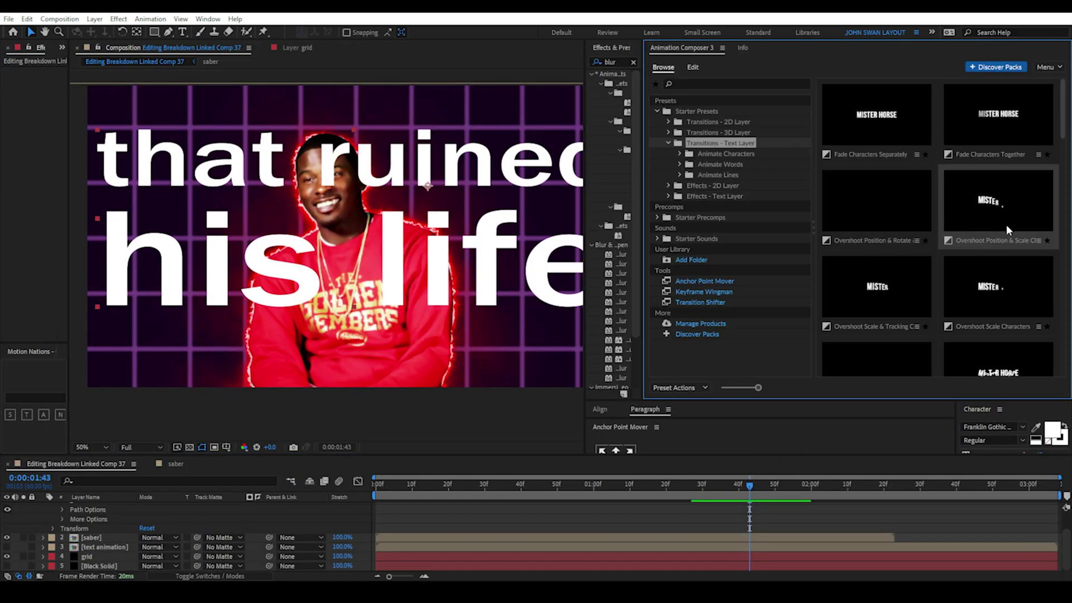
# Apply Animation Composer's Position & Rotate & Scale character transition to the text layer as an In animation and preview it
pyautogui.scroll(-2, 961, 262)
pyautogui.click(916, 298)
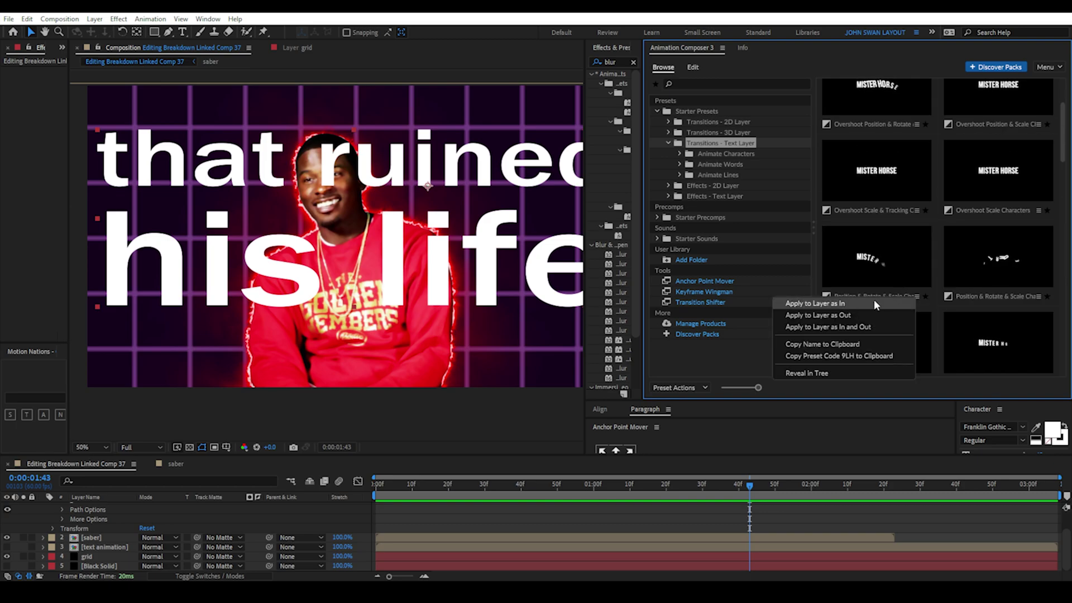
pyautogui.click(873, 299)
pyautogui.scroll(-2, 354, 296)
pyautogui.moveTo(381, 485); pyautogui.dragTo(577, 482)
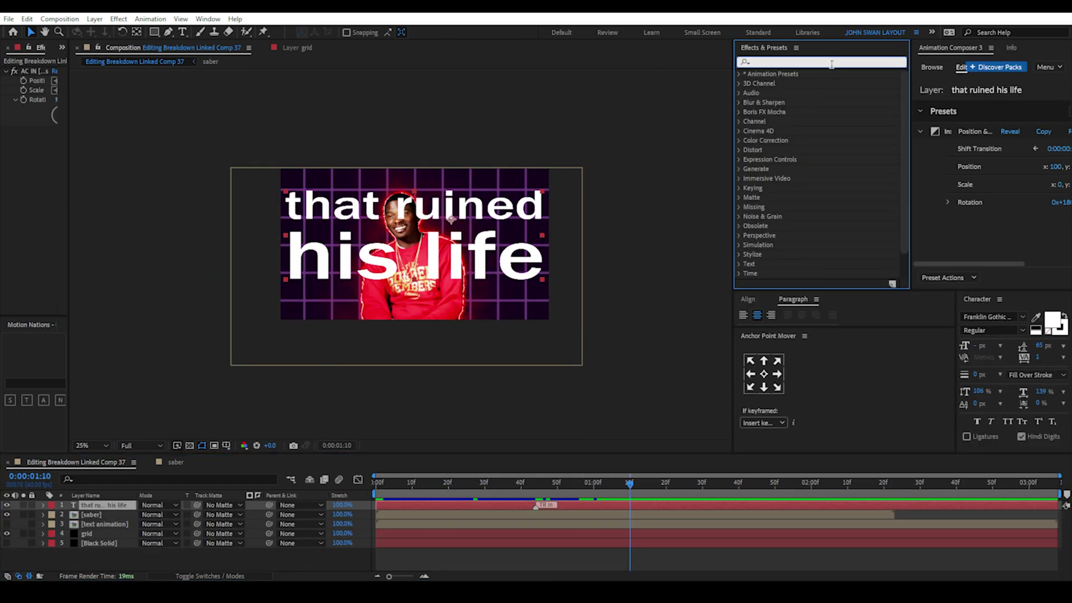
# Apply Grid to the "that ruined his life" text and use Hard Light blending for the text's grid in the text animation comp
pyautogui.write('grid')
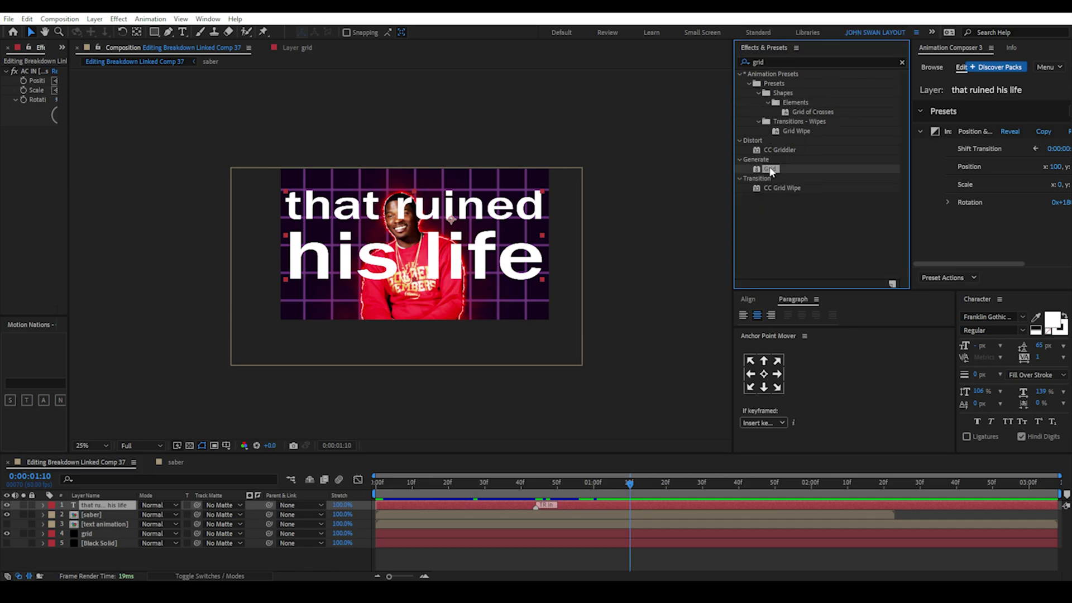
pyautogui.moveTo(770, 169); pyautogui.dragTo(97, 505)
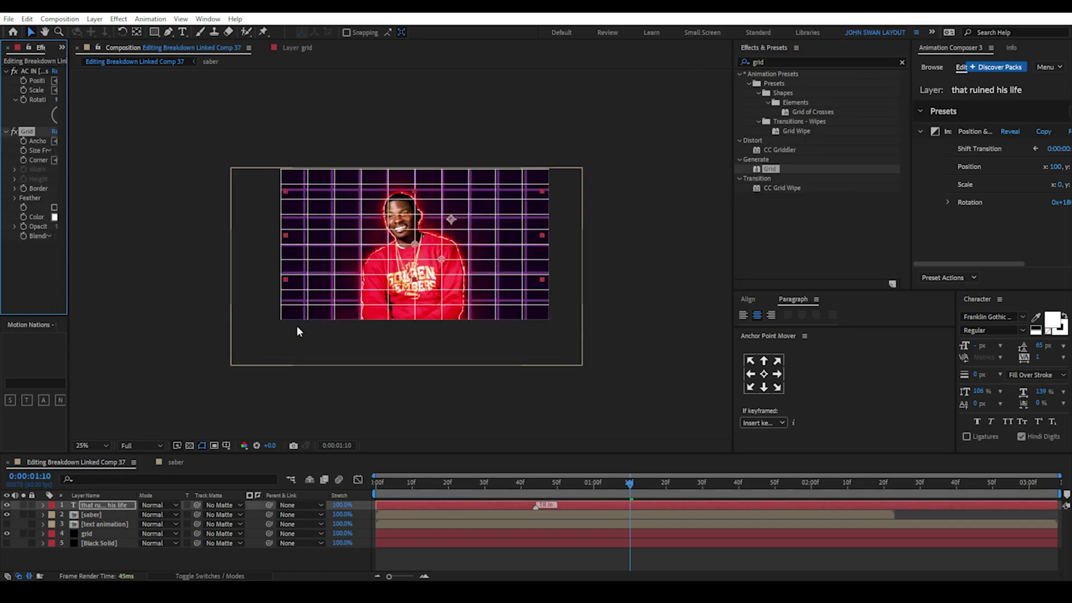
pyautogui.doubleClick(130, 523)
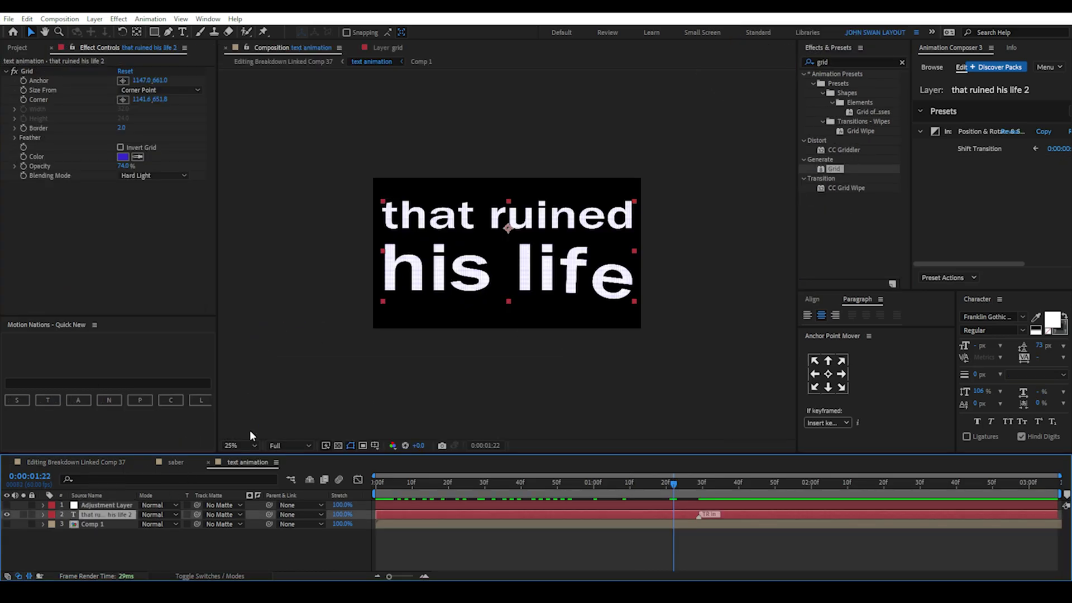
pyautogui.click(147, 176)
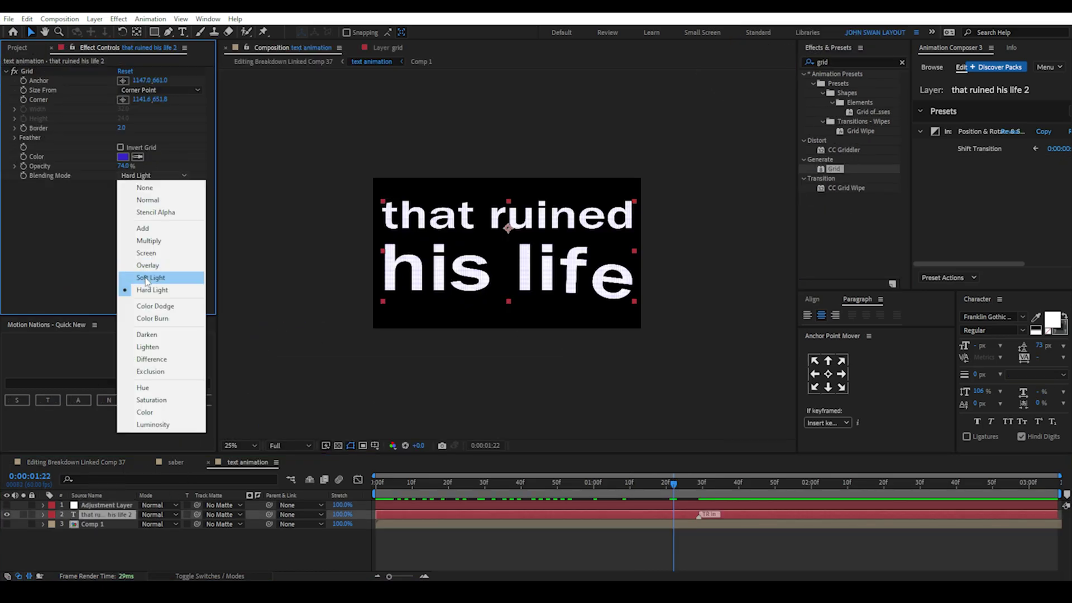
pyautogui.click(144, 289)
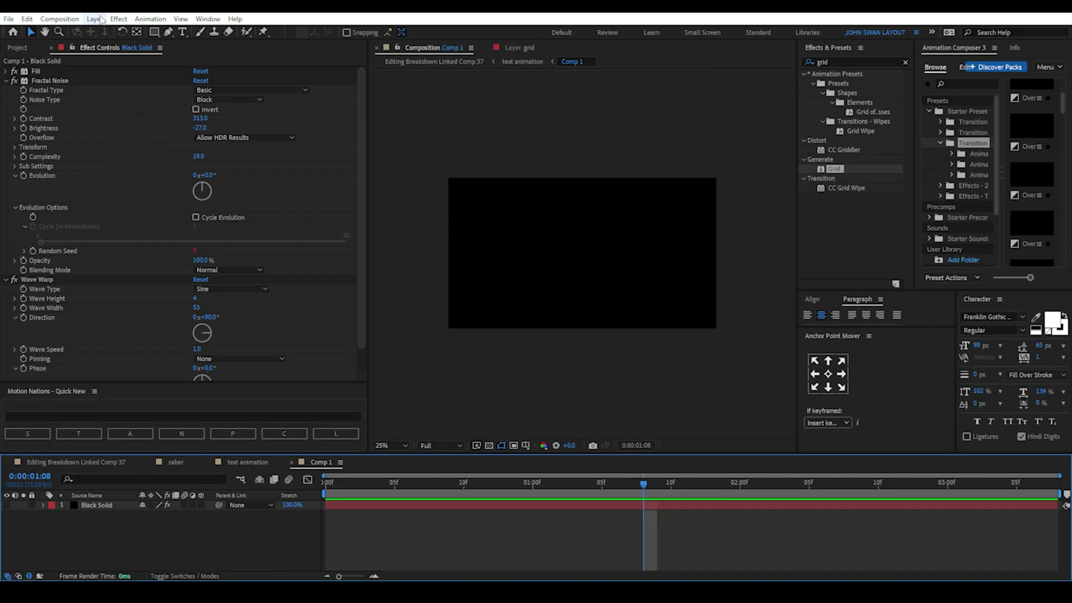
# Create a dark purple solid above the Black Solid in Comp 1
pyautogui.click(93, 19)
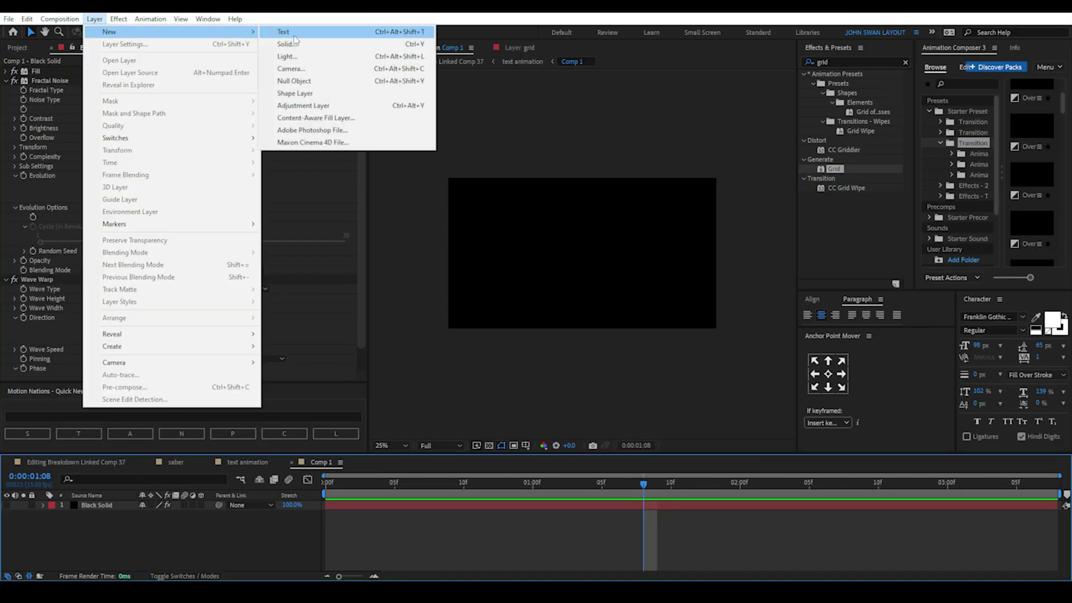
pyautogui.click(469, 41)
pyautogui.click(529, 363)
pyautogui.click(836, 300)
pyautogui.click(583, 395)
# Apply the Fractal Noise and Wave Warp effects to the dark purple solid
pyautogui.click(866, 61)
pyautogui.write('frac')
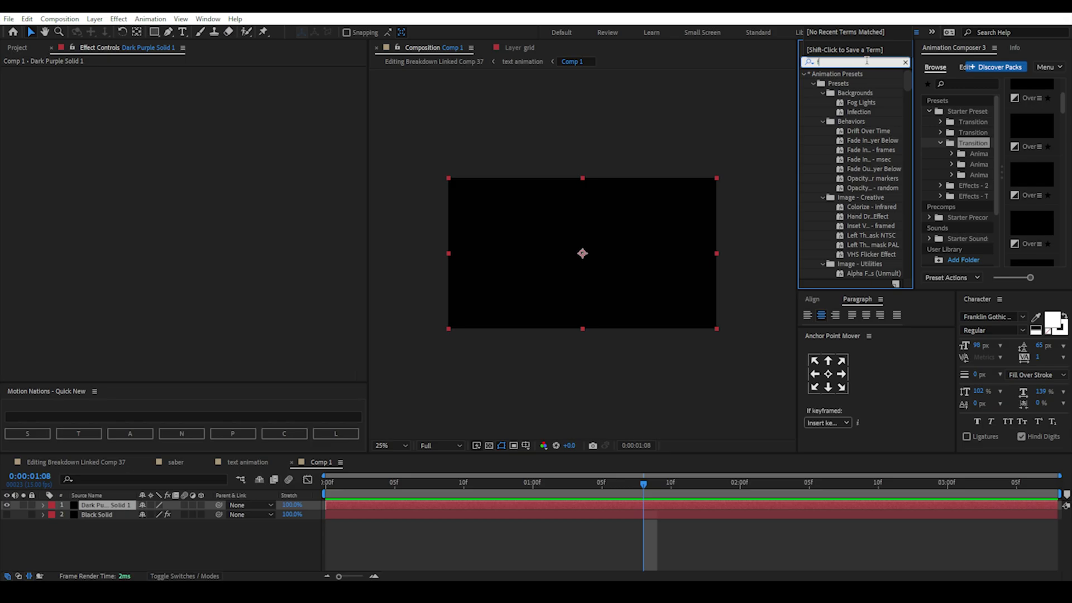
pyautogui.moveTo(854, 160); pyautogui.dragTo(98, 507)
pyautogui.click(881, 62)
pyautogui.press('BackSpace')
pyautogui.write('wave war')
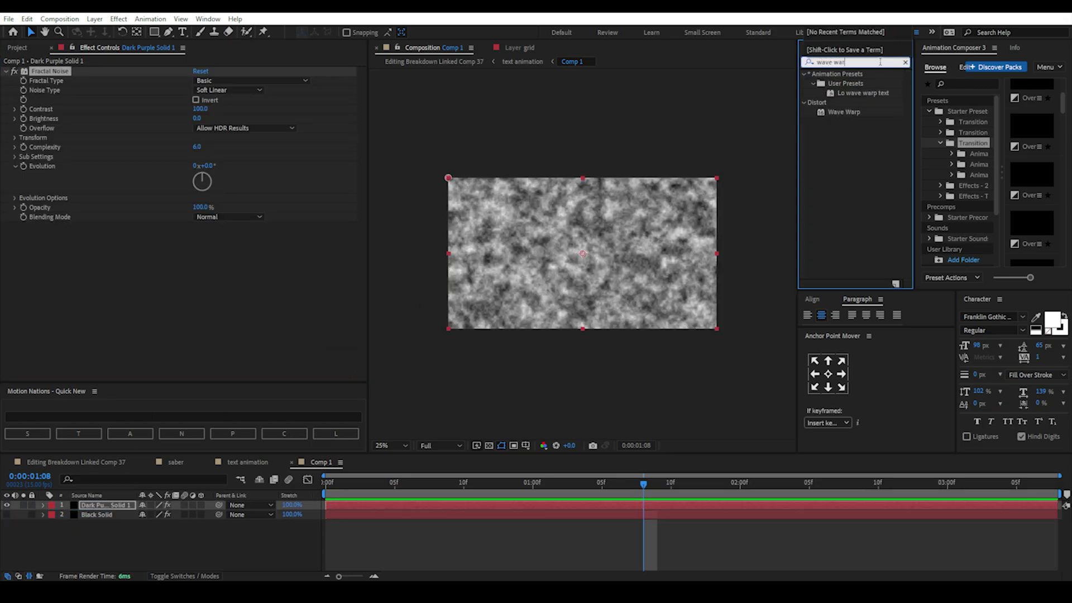
pyautogui.doubleClick(844, 111)
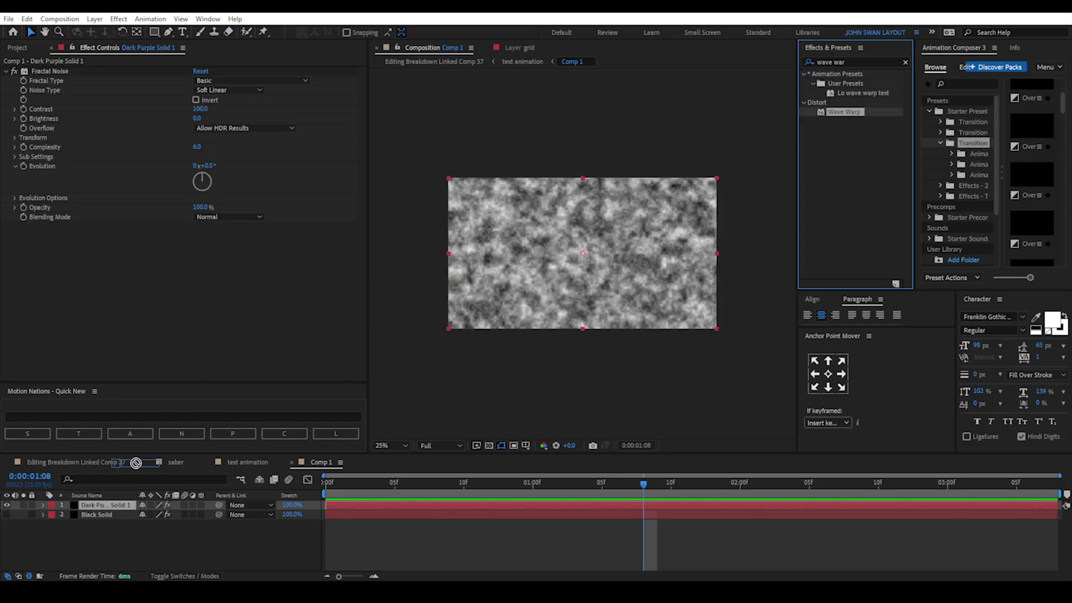
# Set the dark purple solid's Fractal Noise type to Block and reduce its Wave Warp height
pyautogui.click(224, 89)
pyautogui.click(223, 100)
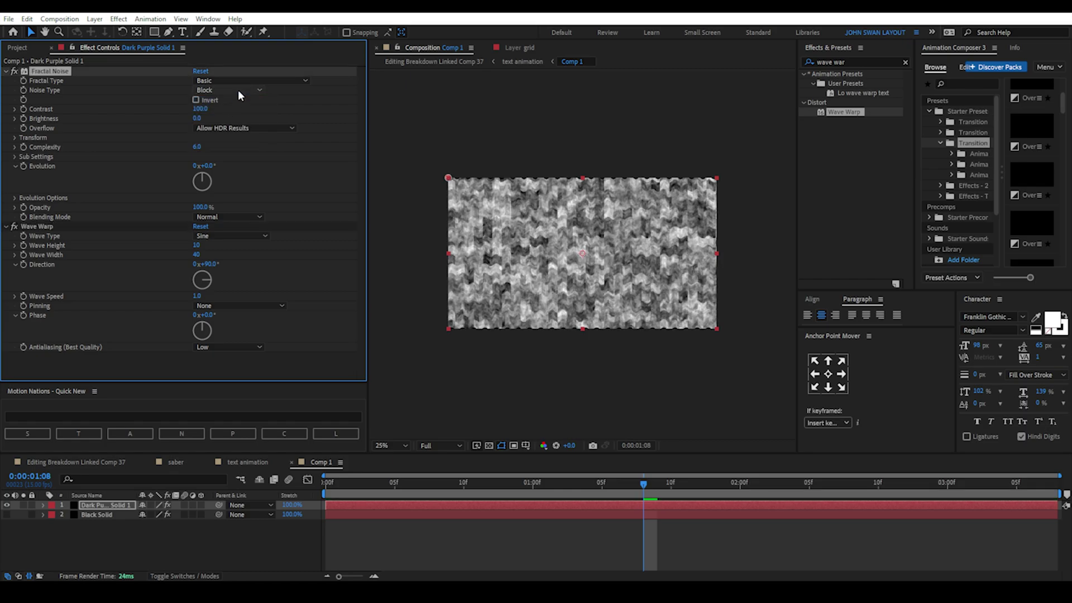
pyautogui.moveTo(195, 245); pyautogui.dragTo(178, 248)
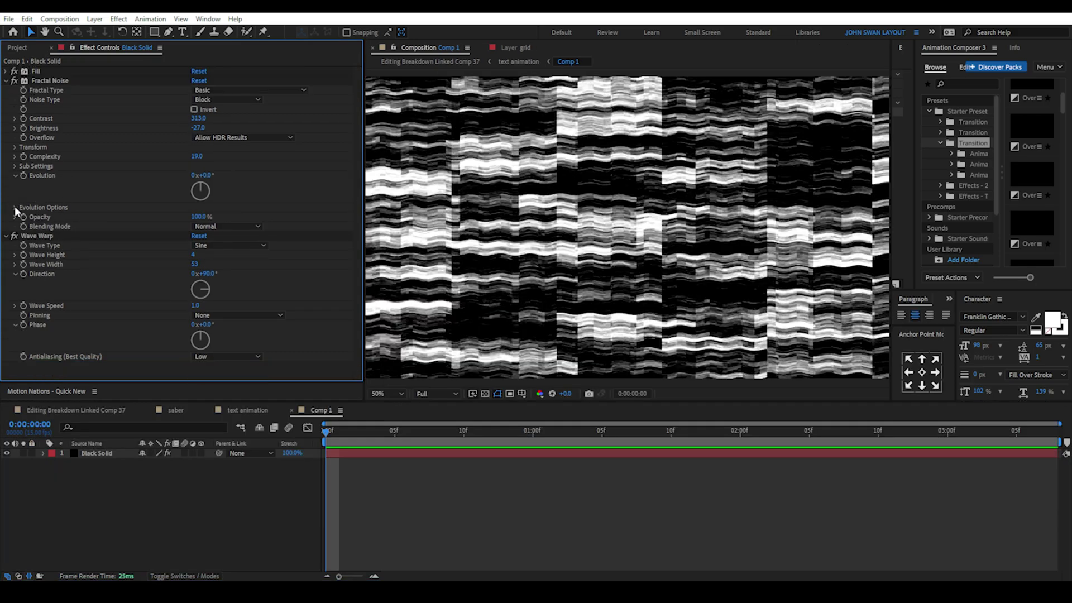
# Add the expression time*4 to the Fractal Noise Random Seed of the Black Solid and preview the animated noise
pyautogui.click(16, 207)
pyautogui.keyDown('alt'); pyautogui.click(33, 251); pyautogui.keyUp('alt')
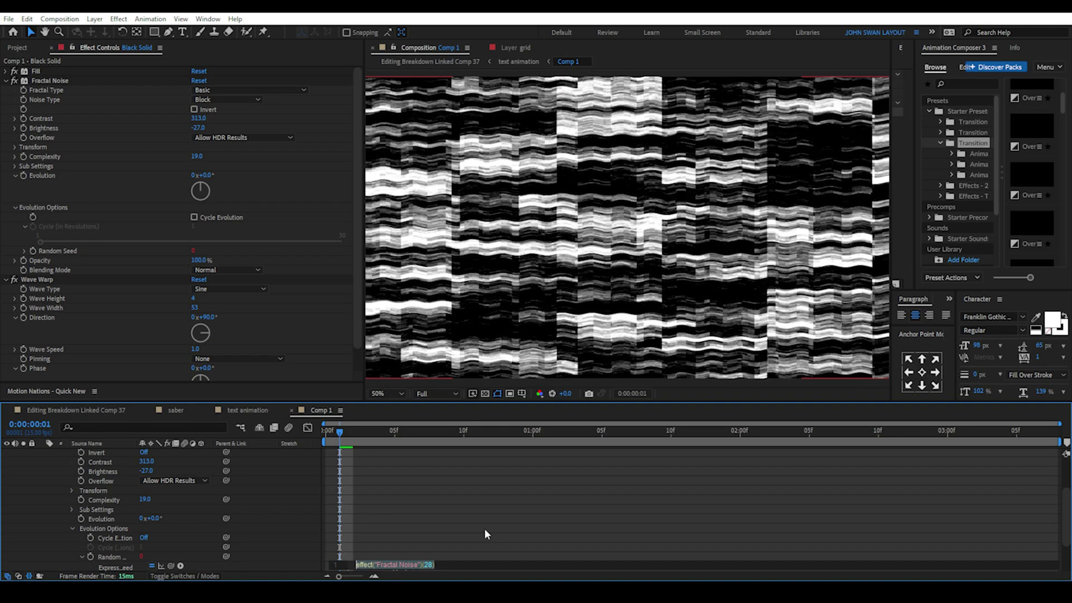
pyautogui.write('time*')
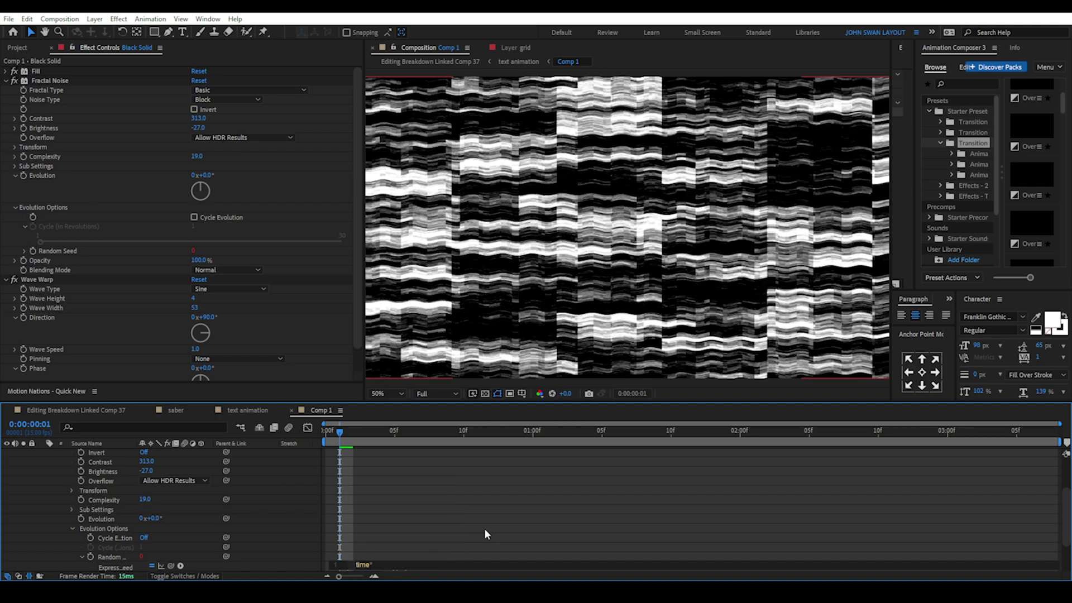
pyautogui.write('4')
pyautogui.click(327, 428)
pyautogui.press('space')
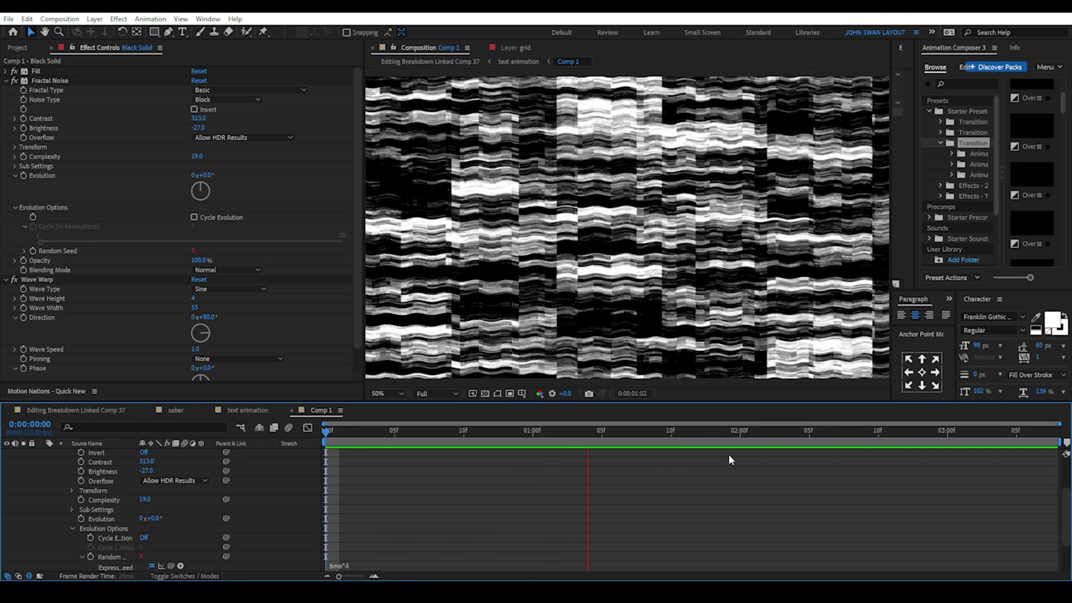
pyautogui.scroll(2, 490, 450)
pyautogui.press('space')
# Pre-compose the Black Solid noise layer
pyautogui.press('u')
pyautogui.rightClick(94, 454)
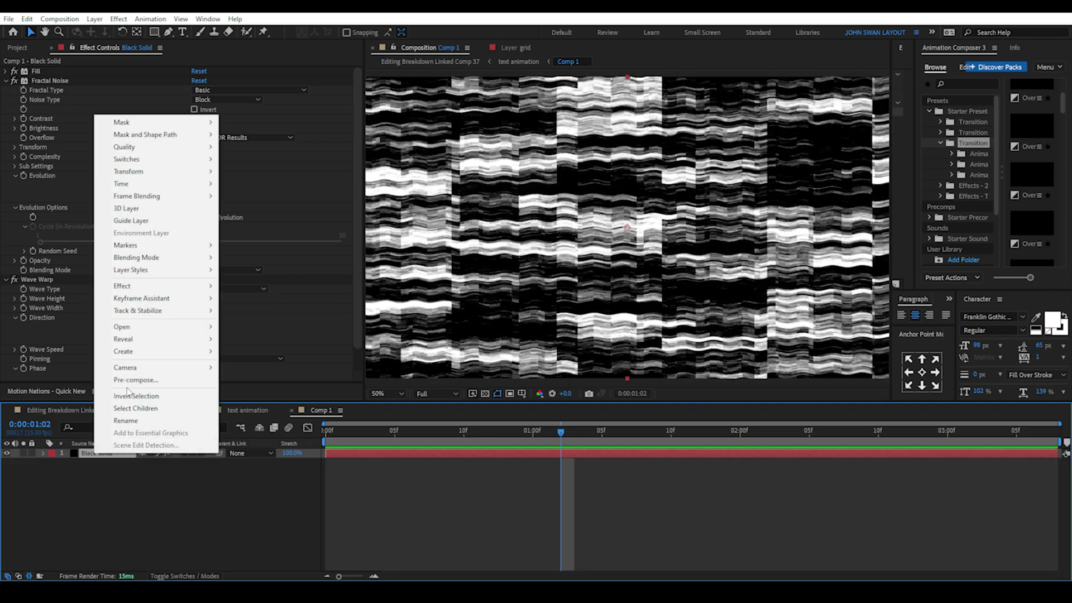
pyautogui.click(134, 381)
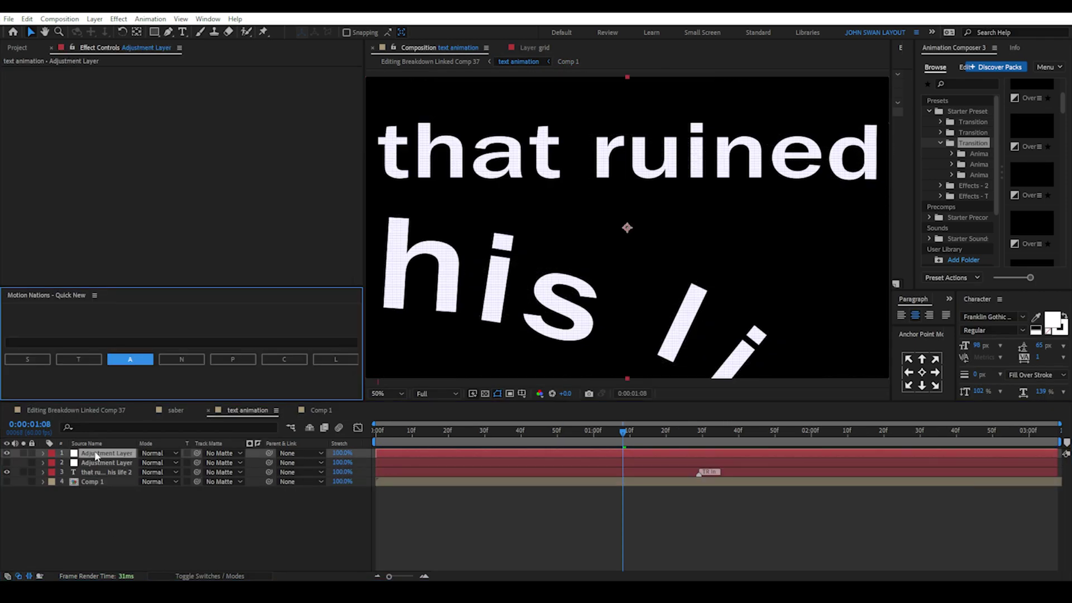
# Apply Displacement Map to the top adjustment layer in the text animation comp, using Comp 1 as the displacement map layer
pyautogui.hotkey('ctrl', '5')
pyautogui.write('displace')
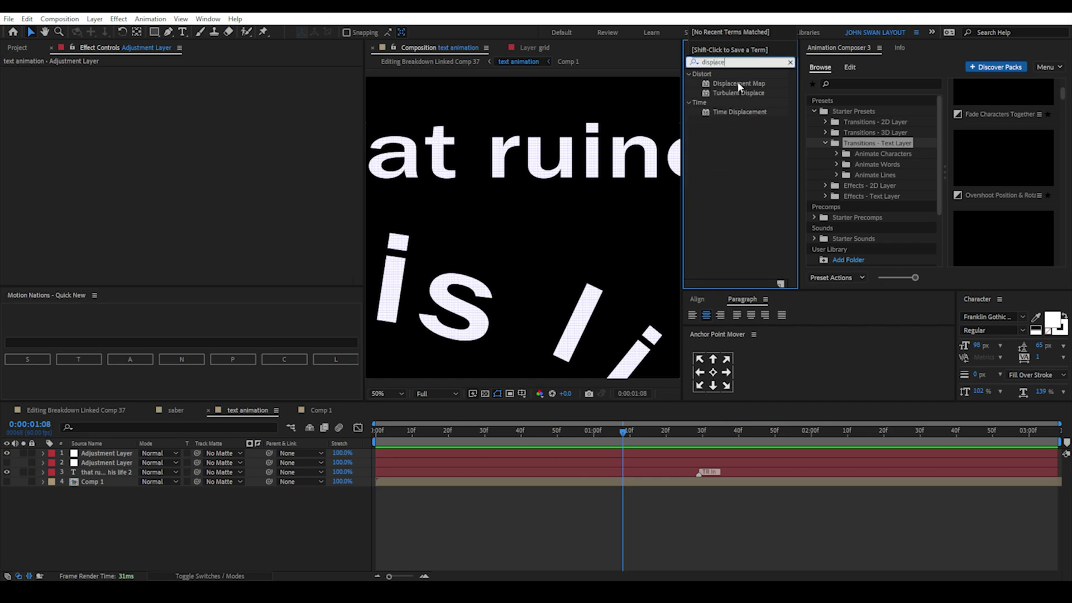
pyautogui.doubleClick(739, 84)
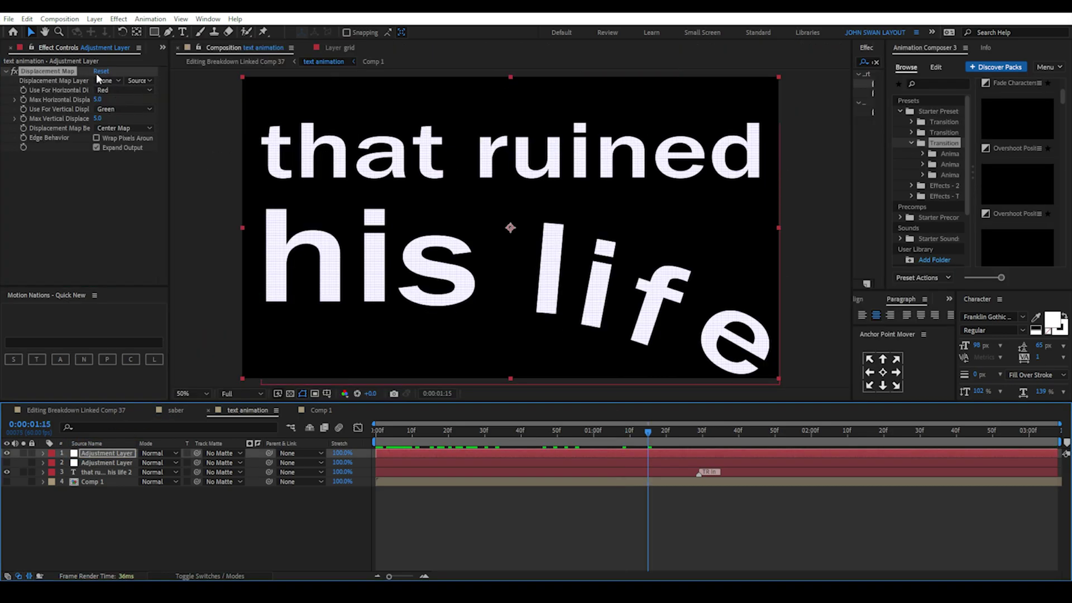
pyautogui.click(106, 80)
pyautogui.click(132, 142)
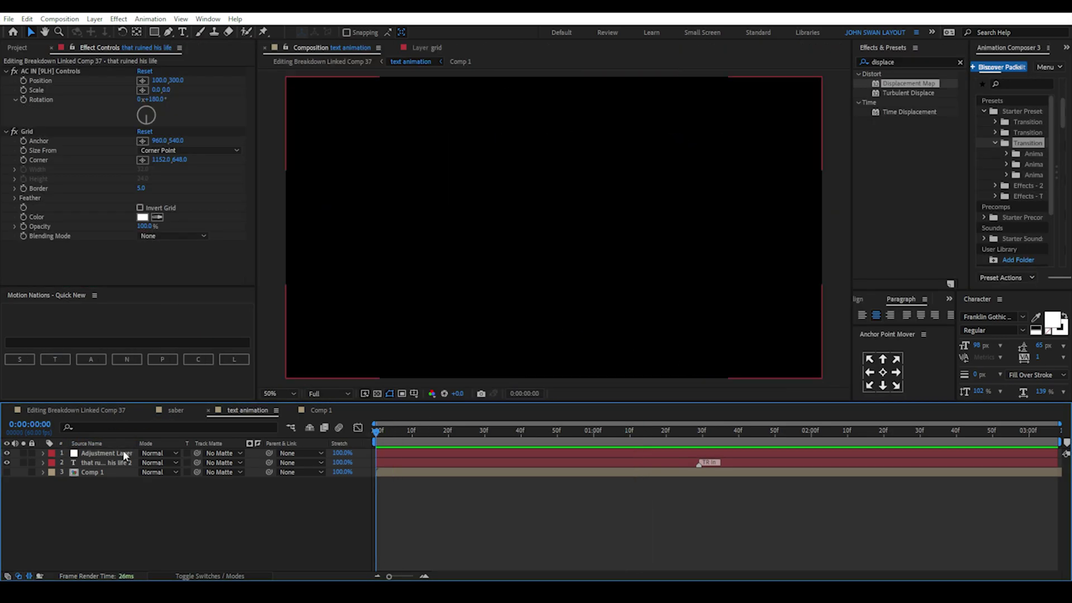
# Examine the Max Horizontal Displacement keyframes on the text animation adjustment layer
pyautogui.click(124, 455)
pyautogui.click(42, 453)
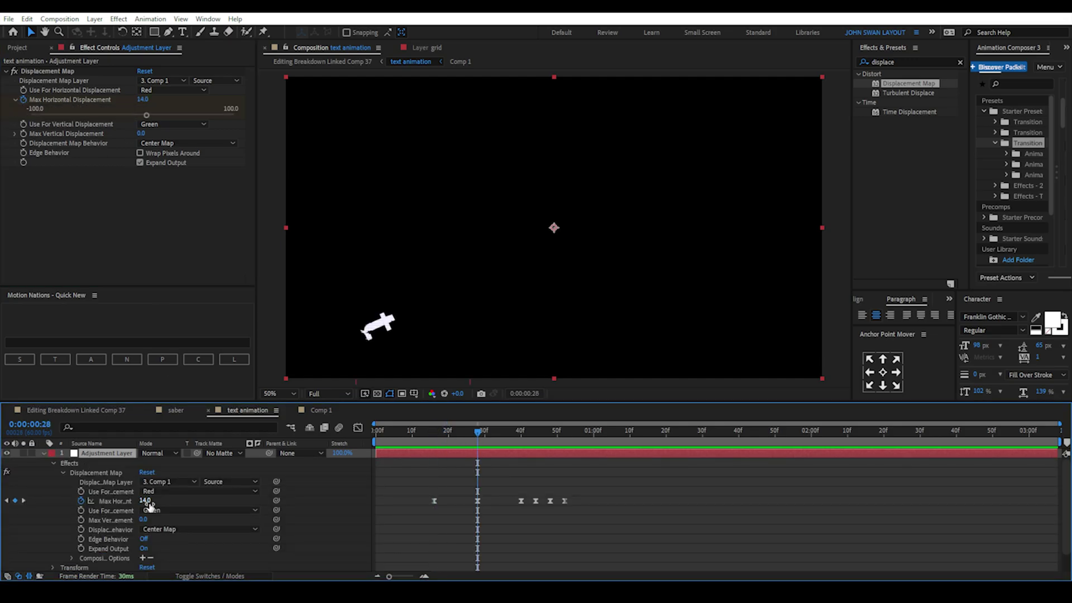
pyautogui.click(24, 501)
pyautogui.click(24, 501)
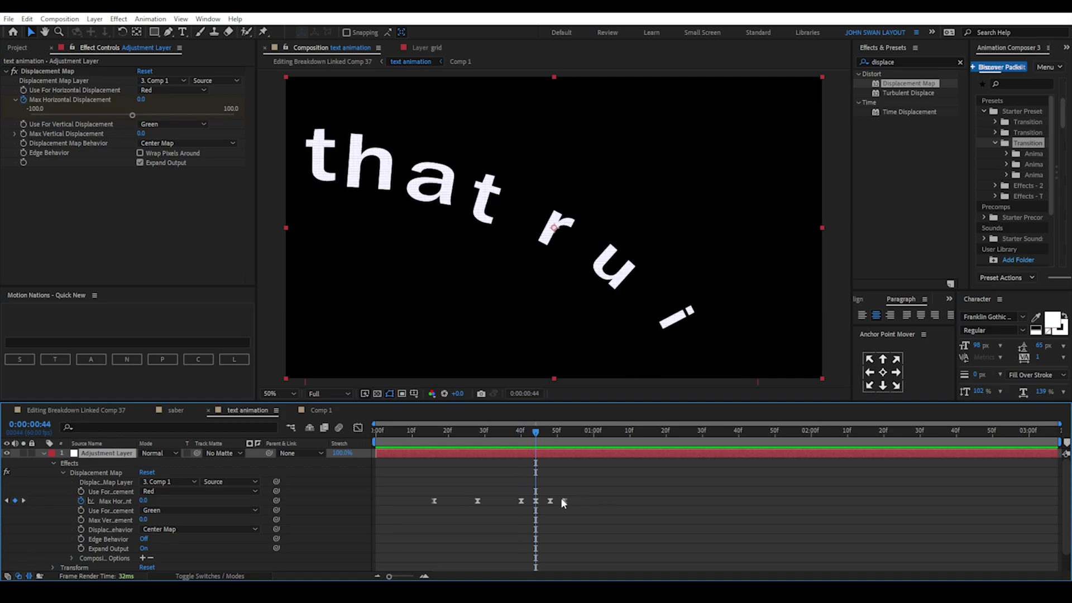
pyautogui.click(111, 501)
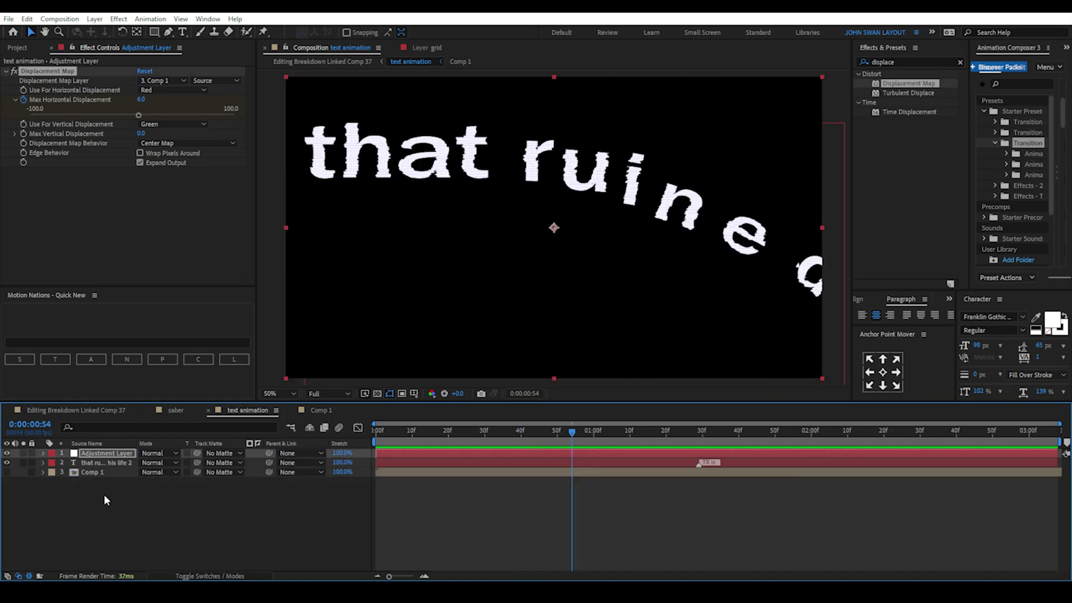
# Pre-compose the adjustment layer, the text layer and Comp 1 together
pyautogui.moveTo(134, 500); pyautogui.dragTo(83, 457)
pyautogui.rightClick(83, 457)
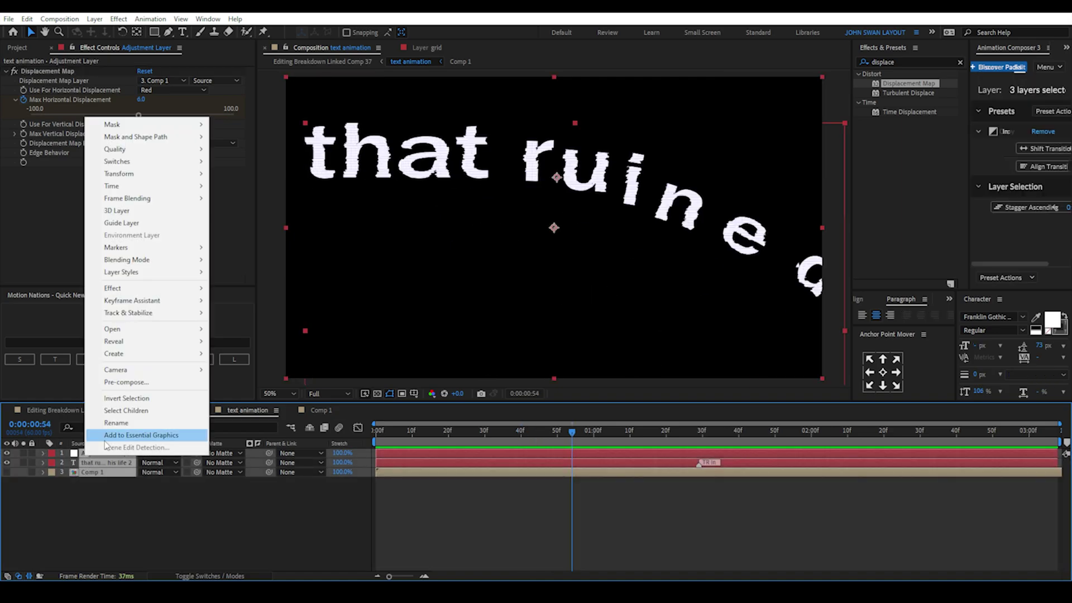
pyautogui.click(109, 382)
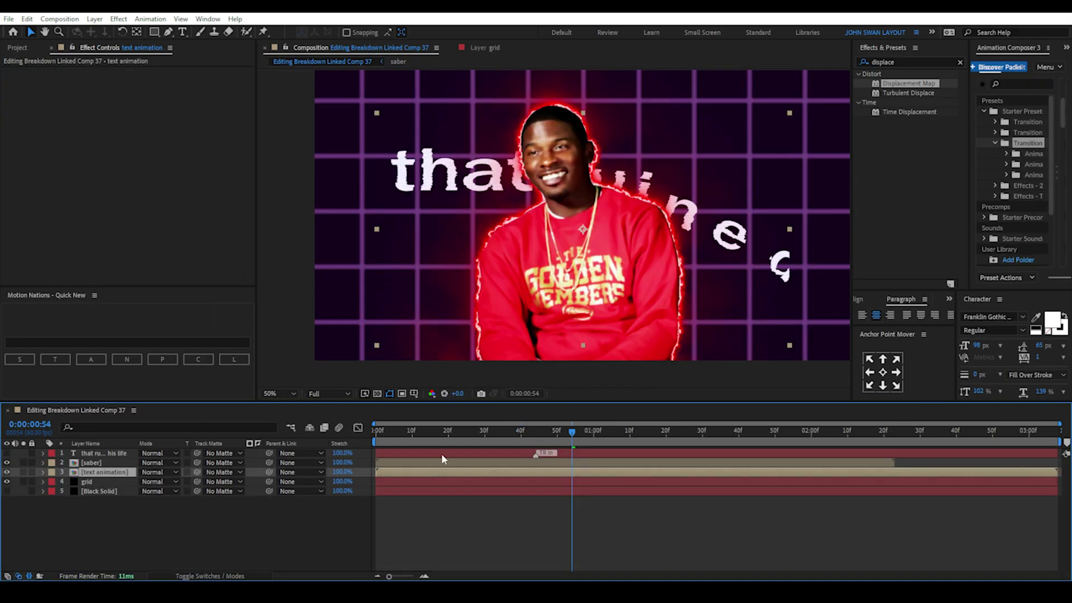
# Play back the main composition and make its Black Solid background layer visible
pyautogui.press('space')
pyautogui.click(72, 492)
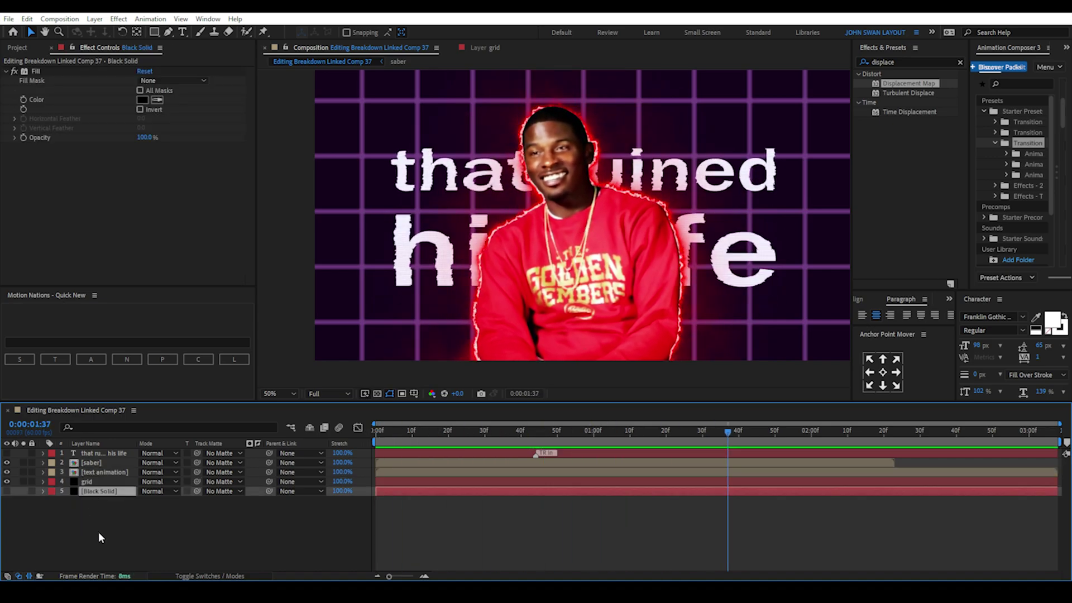
pyautogui.click(6, 491)
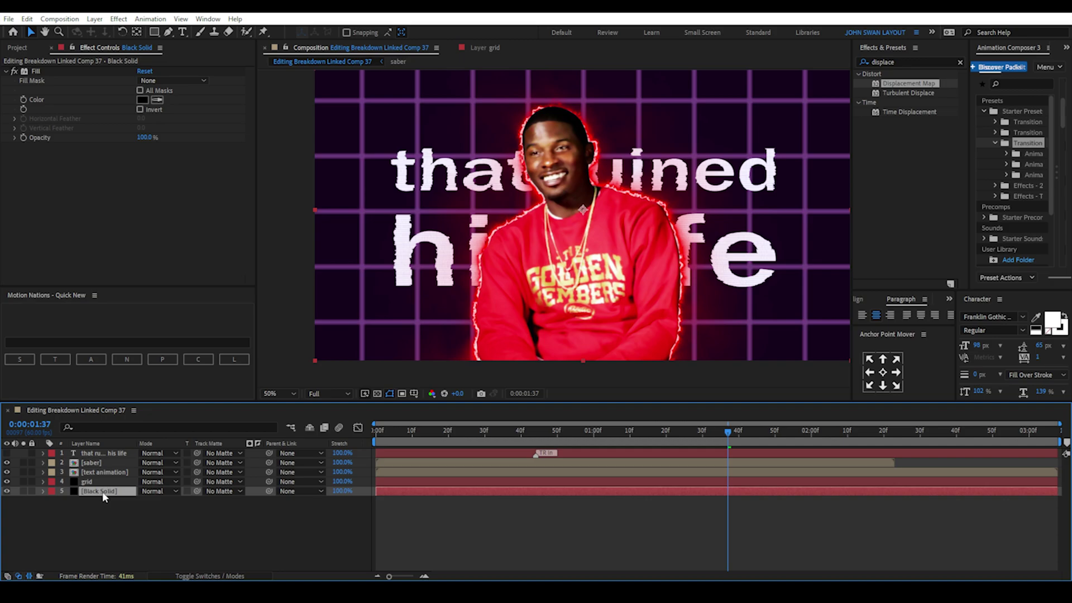
# Try different scales for the saber, text animation and grid layers in the main composition
pyautogui.click(92, 464)
pyautogui.press('s')
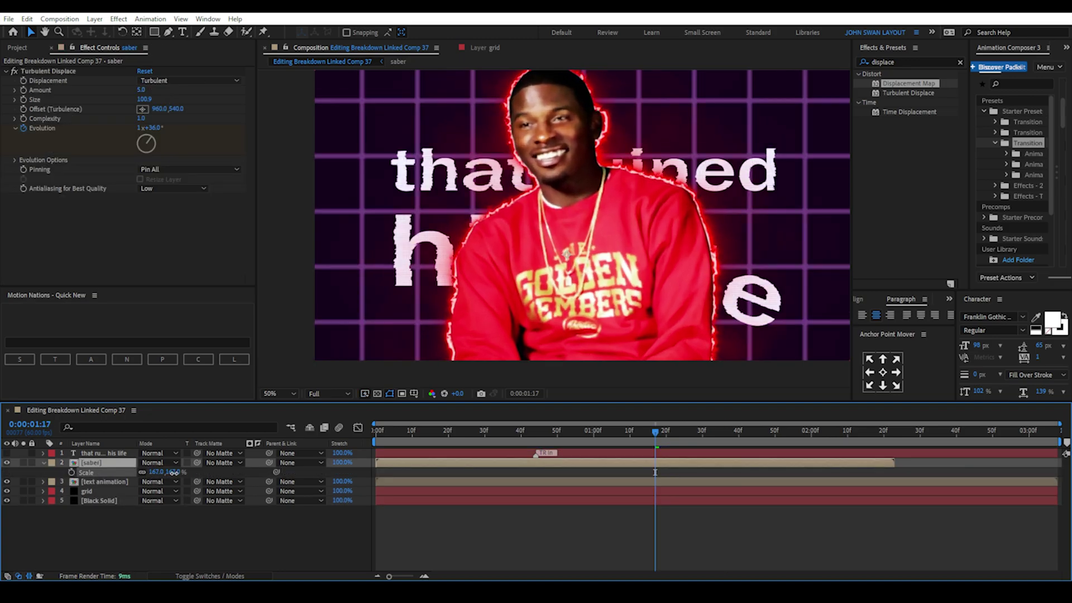
pyautogui.moveTo(174, 473)
pyautogui.mouseDown()
pyautogui.moveTo(114, 480)
pyautogui.moveTo(154, 474)
pyautogui.mouseUp()
pyautogui.click(92, 482)
pyautogui.press('s')
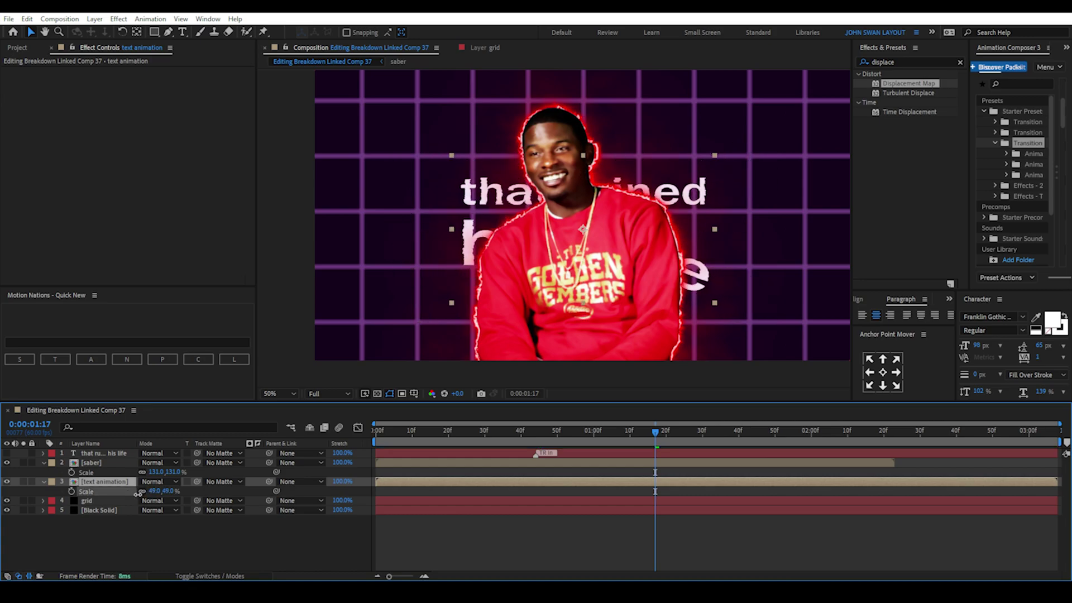
pyautogui.click(88, 501)
pyautogui.press('s')
pyautogui.moveTo(151, 509); pyautogui.dragTo(172, 510)
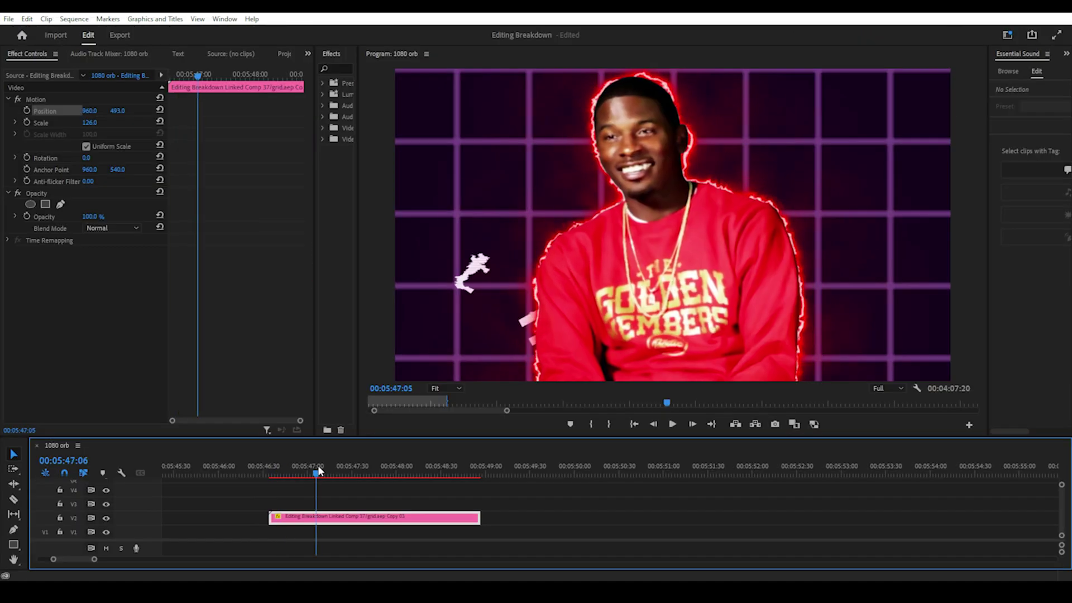
# In Premiere Pro, keyframe the linked comp clip's Position so it slides up into frame from a vertical value of about 1788
pyautogui.moveTo(318, 468)
pyautogui.mouseDown()
pyautogui.moveTo(417, 468)
pyautogui.moveTo(312, 476)
pyautogui.mouseUp()
pyautogui.click(27, 110)
pyautogui.click(35, 100)
pyautogui.moveTo(114, 111); pyautogui.dragTo(832, 110)
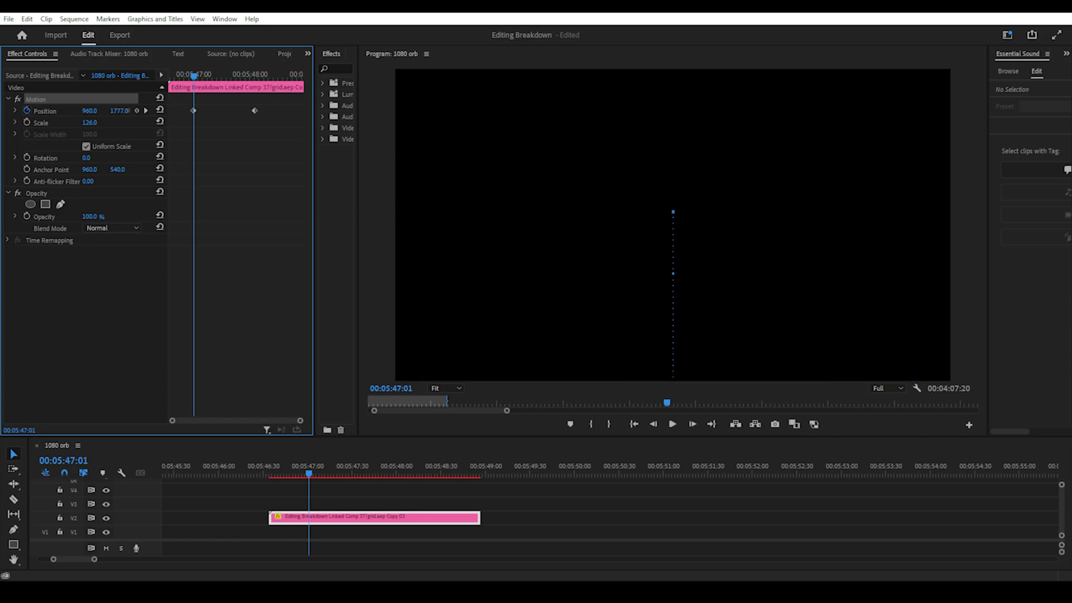
# Ease the linked comp clip's Position keyframes by shaping their velocity curve
pyautogui.click(16, 111)
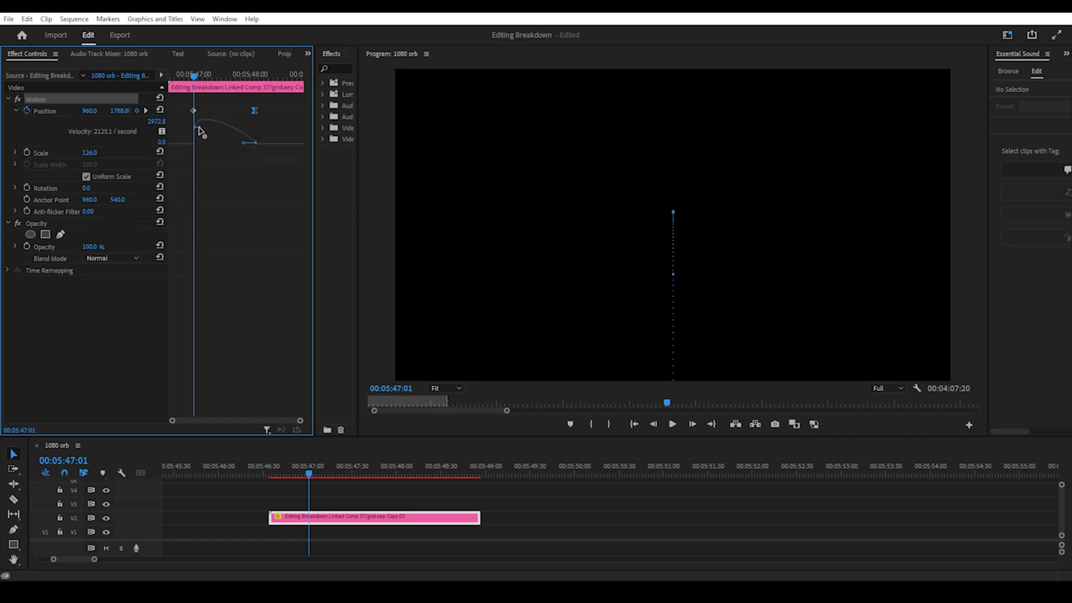
pyautogui.moveTo(204, 77); pyautogui.dragTo(240, 76)
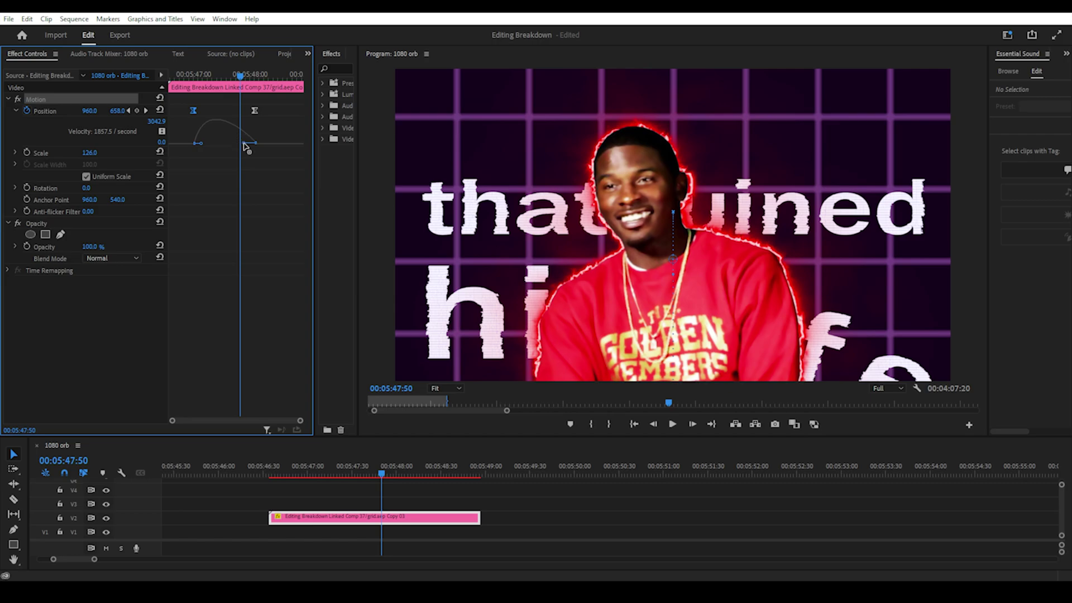
pyautogui.moveTo(244, 143); pyautogui.dragTo(237, 144)
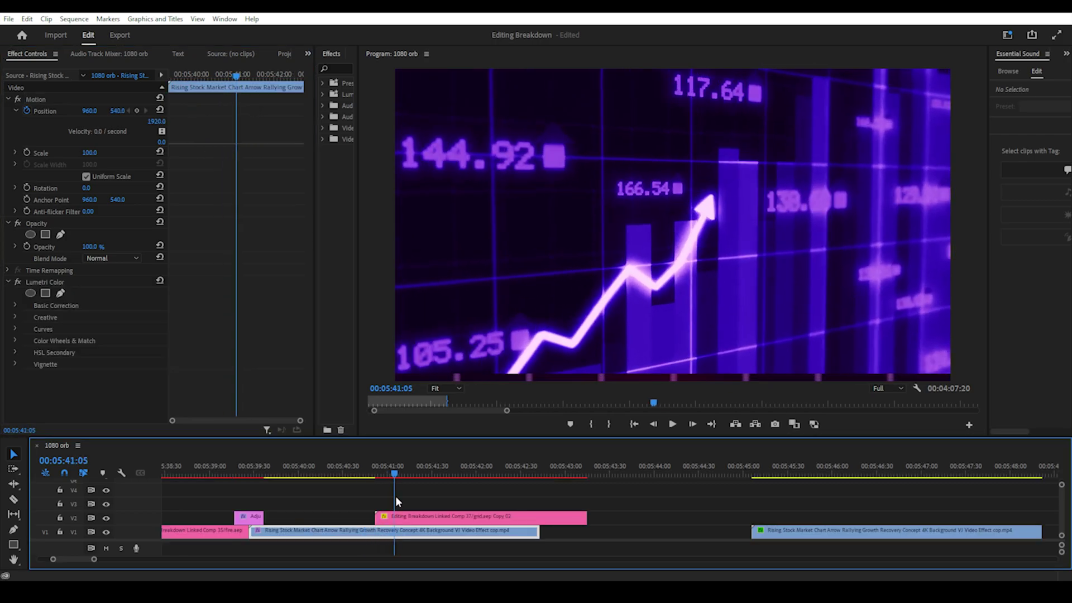
# Keyframe the stock-market clip's Position to slide up to a vertical value of -562 with easing, and preview the transition
pyautogui.click(137, 110)
pyautogui.moveTo(401, 473); pyautogui.dragTo(455, 474)
pyautogui.moveTo(118, 111); pyautogui.dragTo(0, 110)
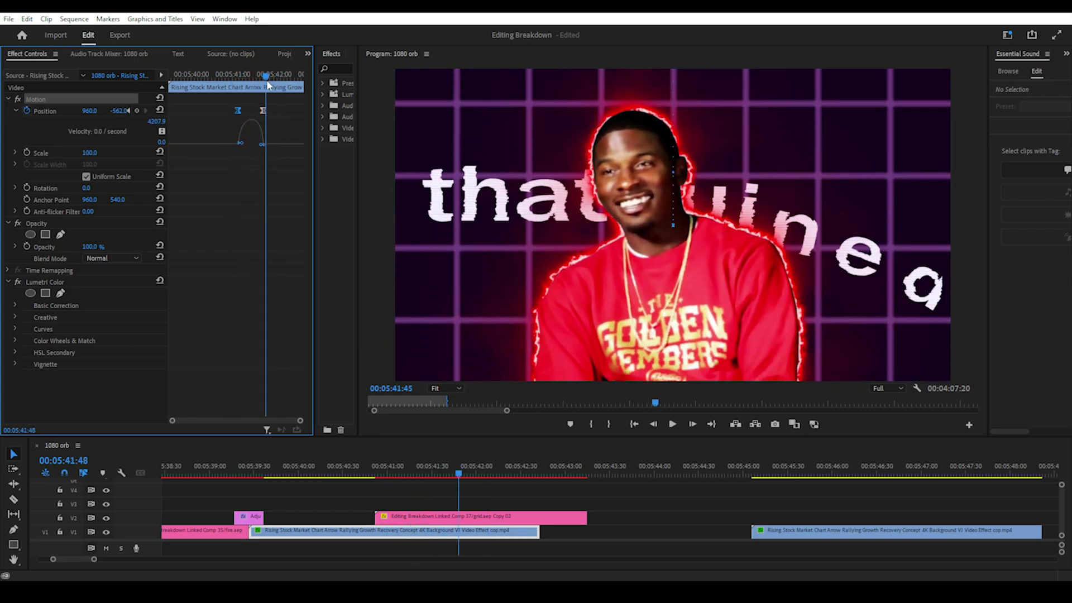
pyautogui.moveTo(363, 465); pyautogui.dragTo(474, 478)
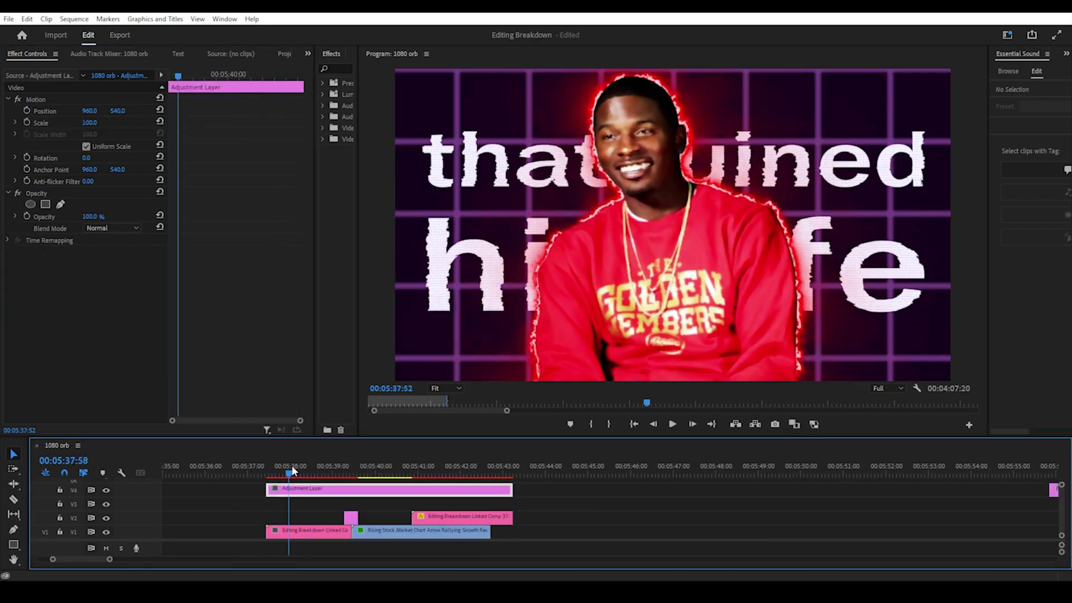
# Add a Lumetri vignette to the long adjustment layer with Amount -3.0, Midpoint 55.4 and Feather 45.8
pyautogui.moveTo(293, 471); pyautogui.dragTo(332, 469)
pyautogui.moveTo(988, 226); pyautogui.dragTo(757, 225)
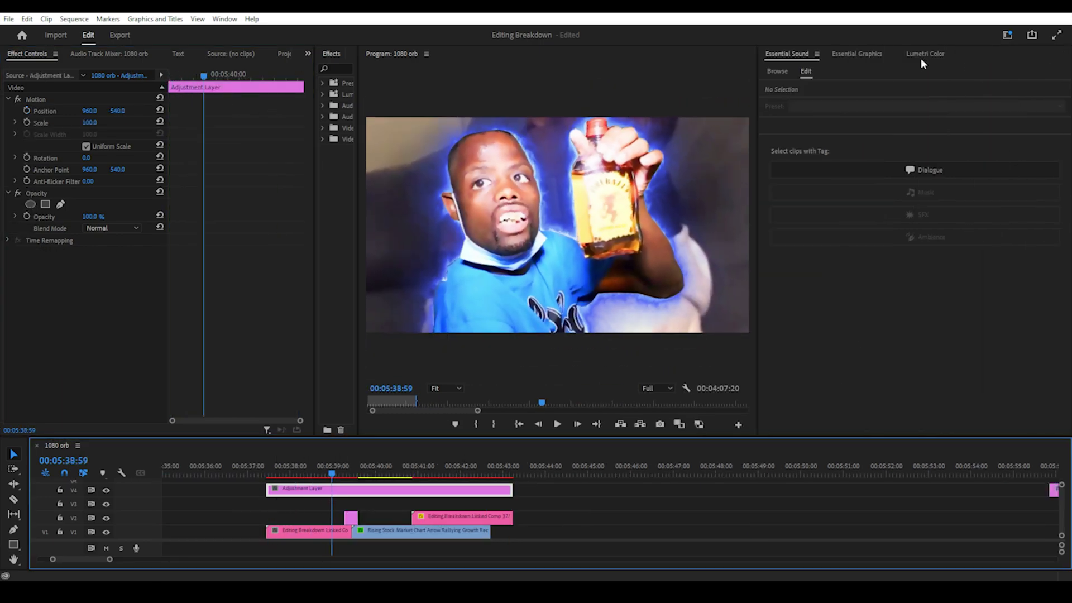
pyautogui.click(924, 55)
pyautogui.click(770, 176)
pyautogui.click(771, 391)
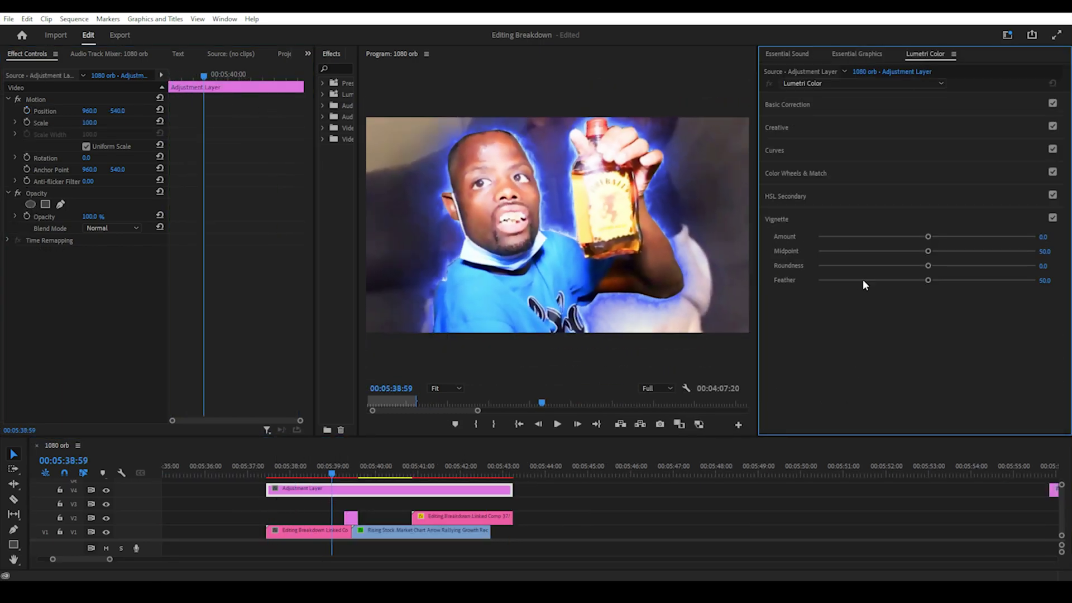
pyautogui.moveTo(928, 237); pyautogui.dragTo(906, 253)
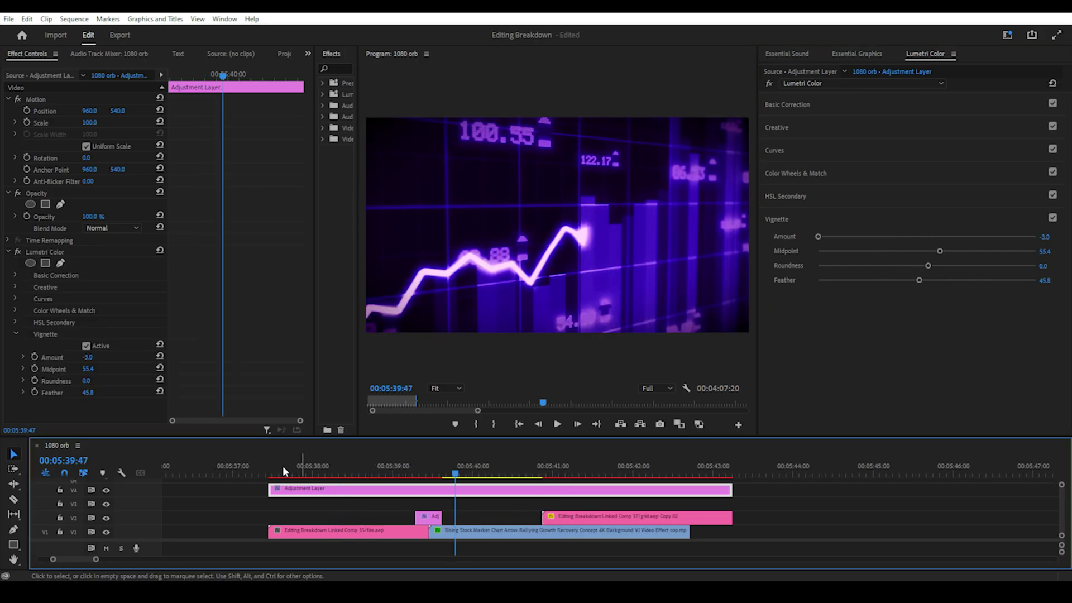
pyautogui.click(278, 472)
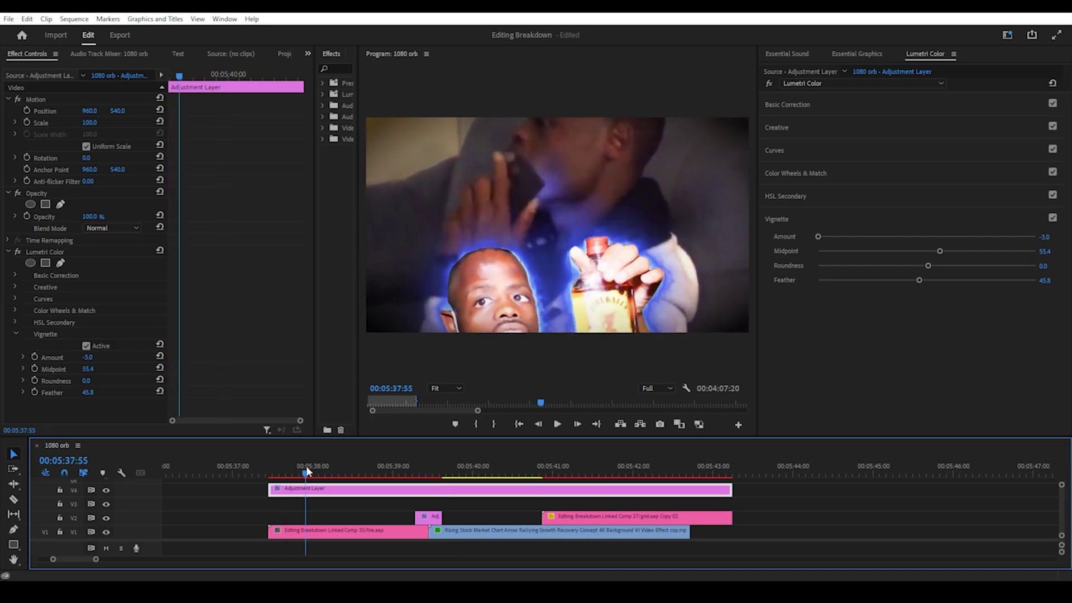